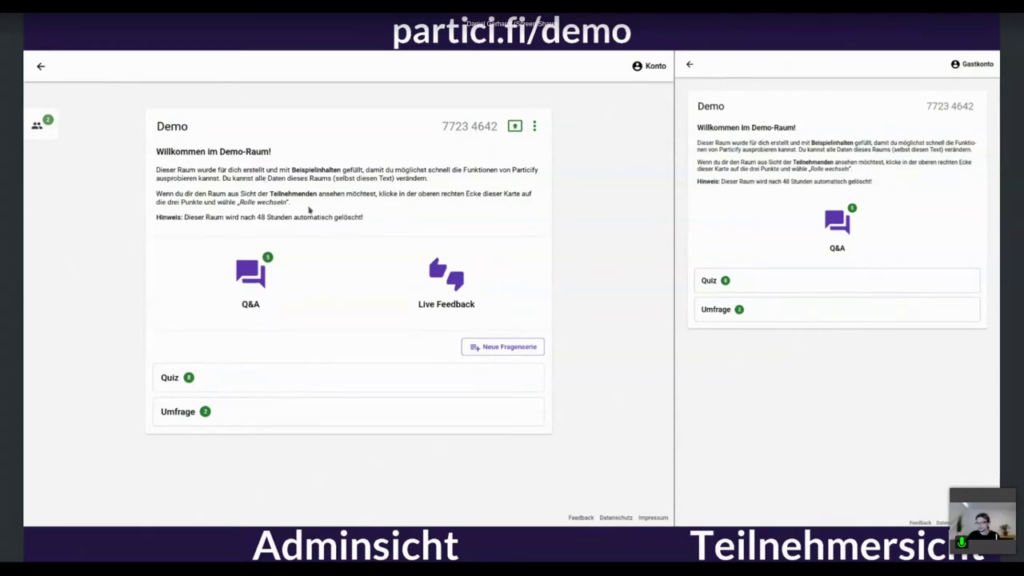
# Open the Q&A in the admin view, look at the moderated posts and return to the public posts
pyautogui.click(266, 272)
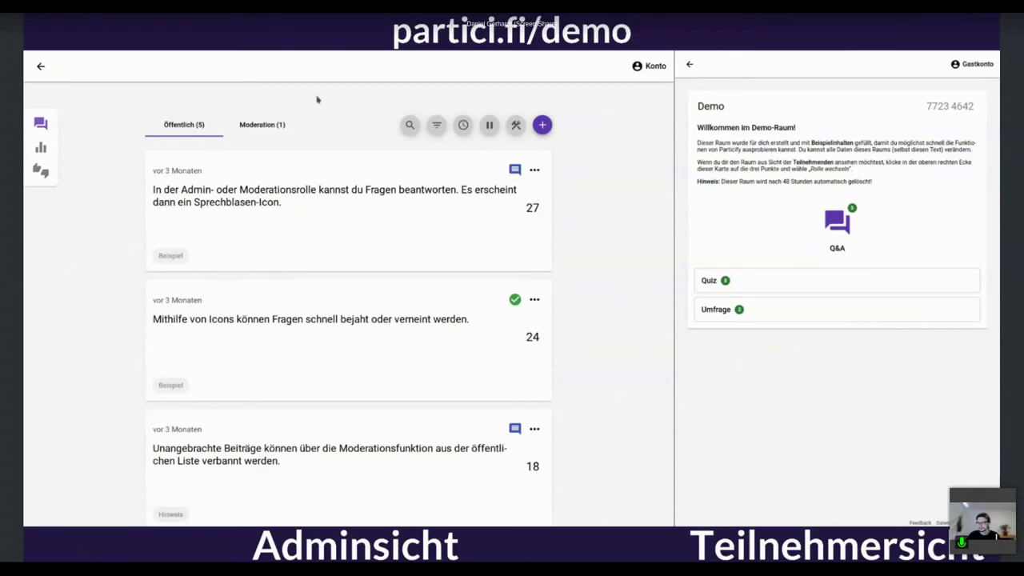
pyautogui.click(270, 126)
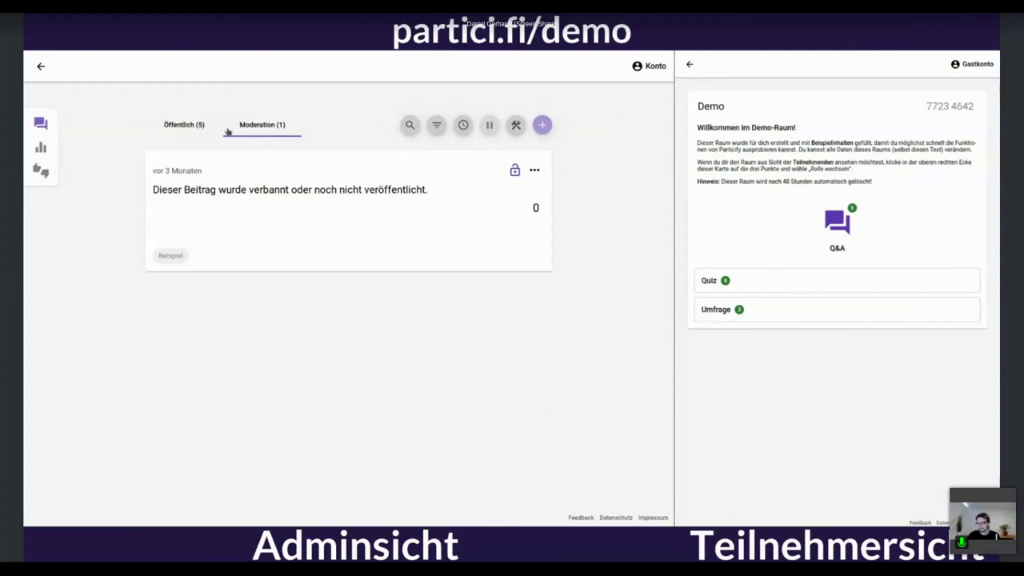
pyautogui.click(193, 127)
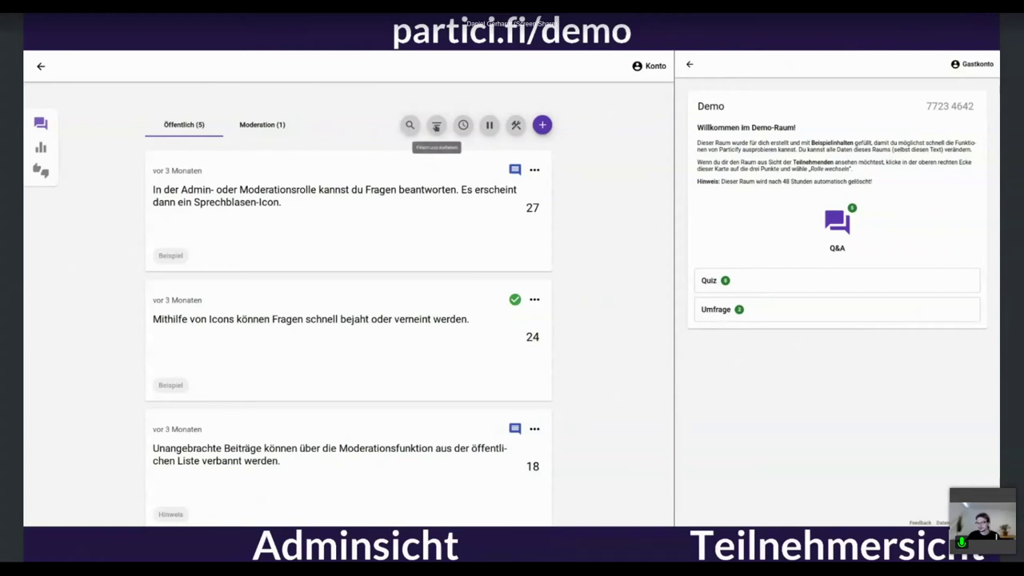
# Sort the public posts in the admin view by "Zuletzt erstellt" and look at the available time-range options
pyautogui.click(436, 127)
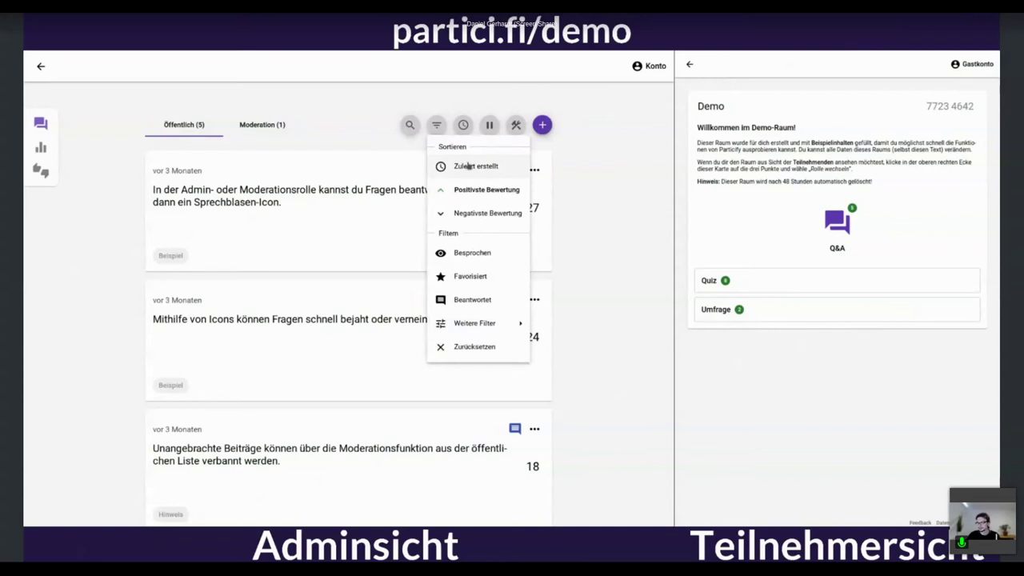
pyautogui.click(469, 166)
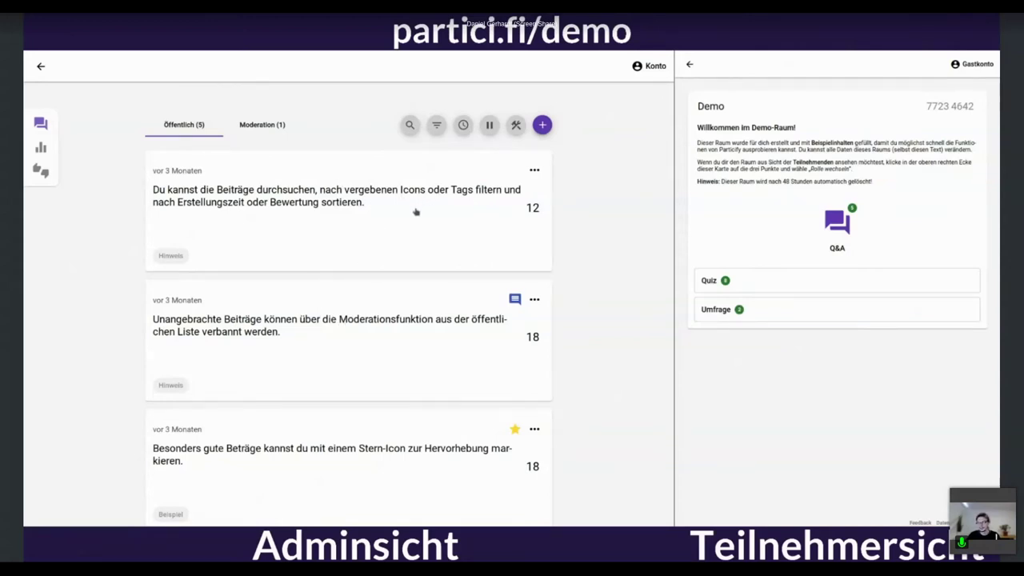
pyautogui.click(463, 125)
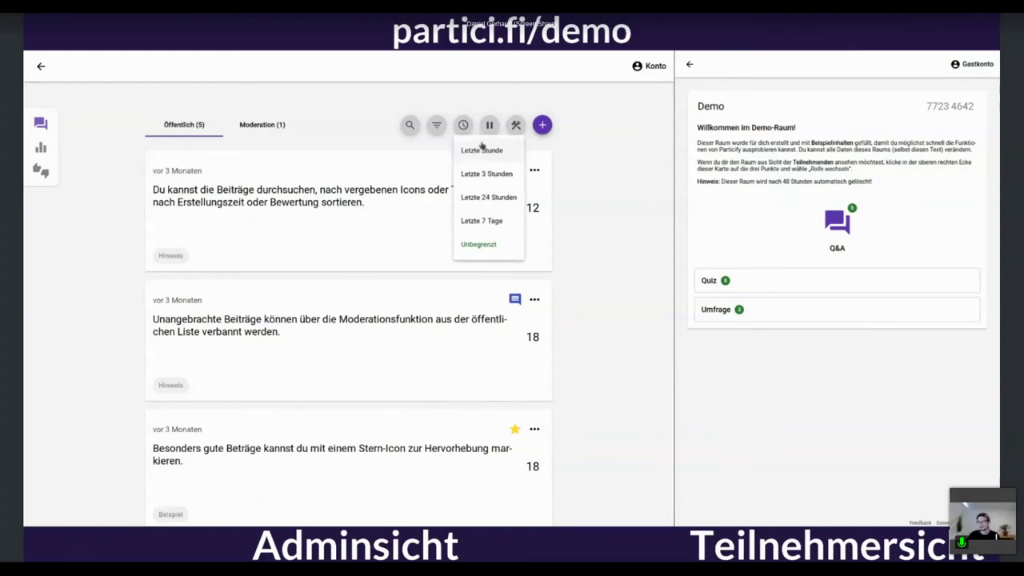
pyautogui.click(580, 173)
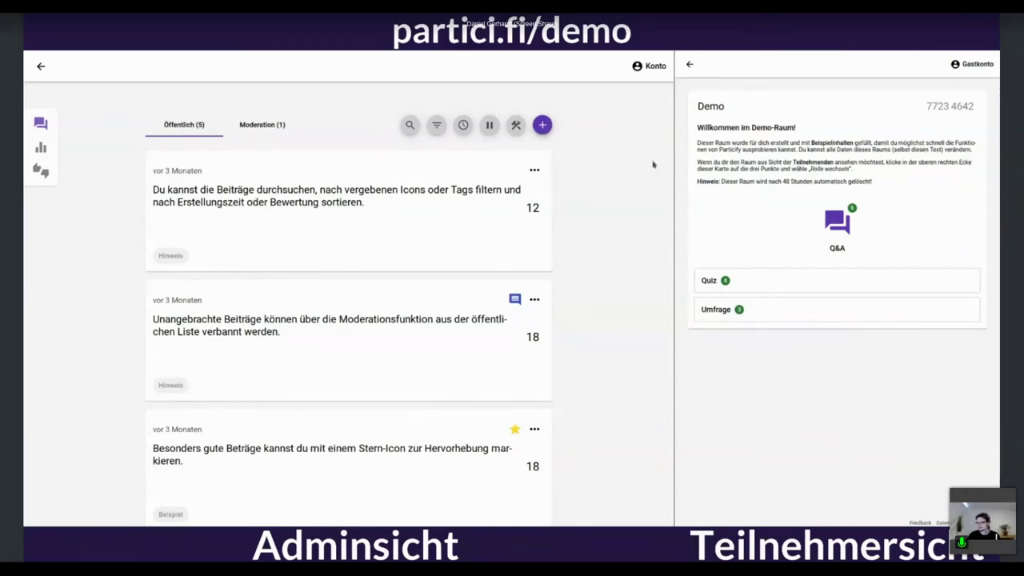
# Open the Q&A in the participant view and sort its posts by "Zuletzt erstellt"
pyautogui.click(837, 222)
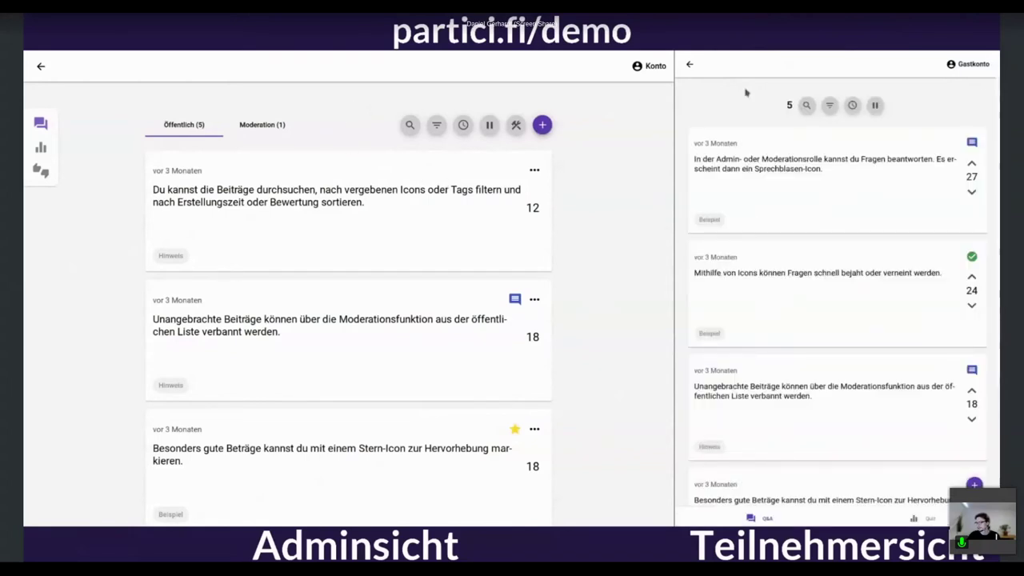
pyautogui.click(830, 105)
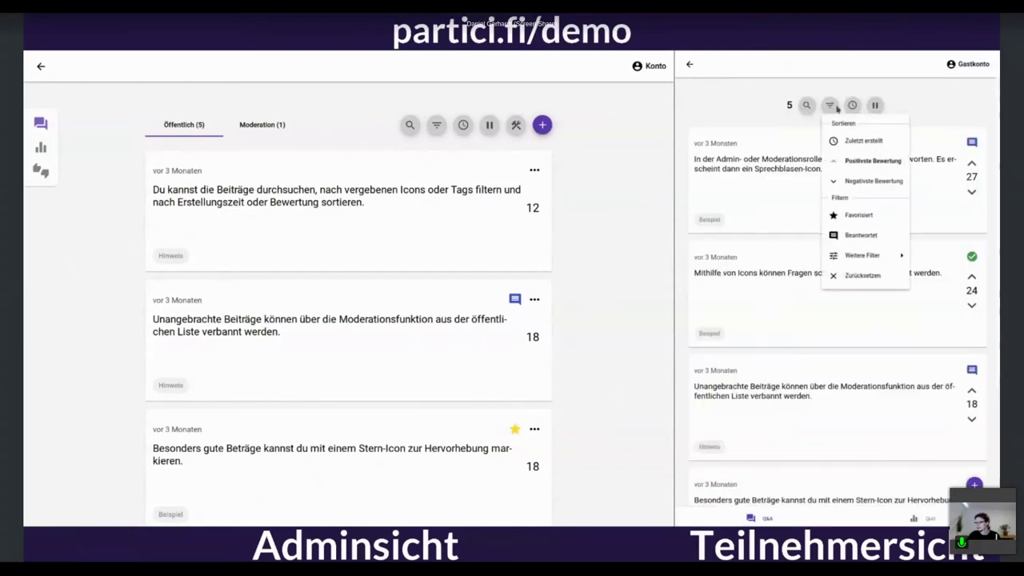
pyautogui.click(873, 143)
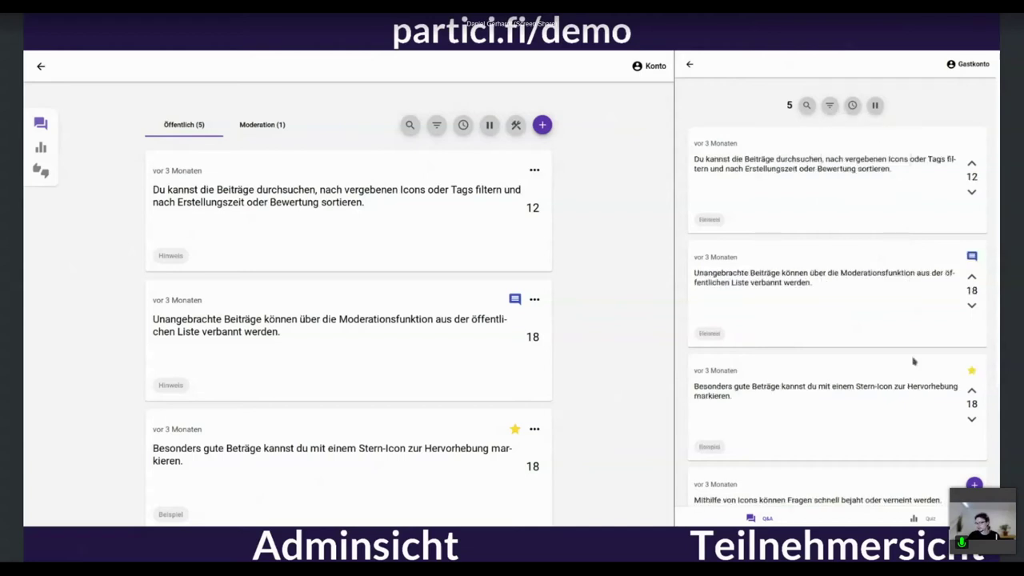
# Submit a new participant post with the text "Hallo!" in the category "Beispiel"
pyautogui.click(974, 484)
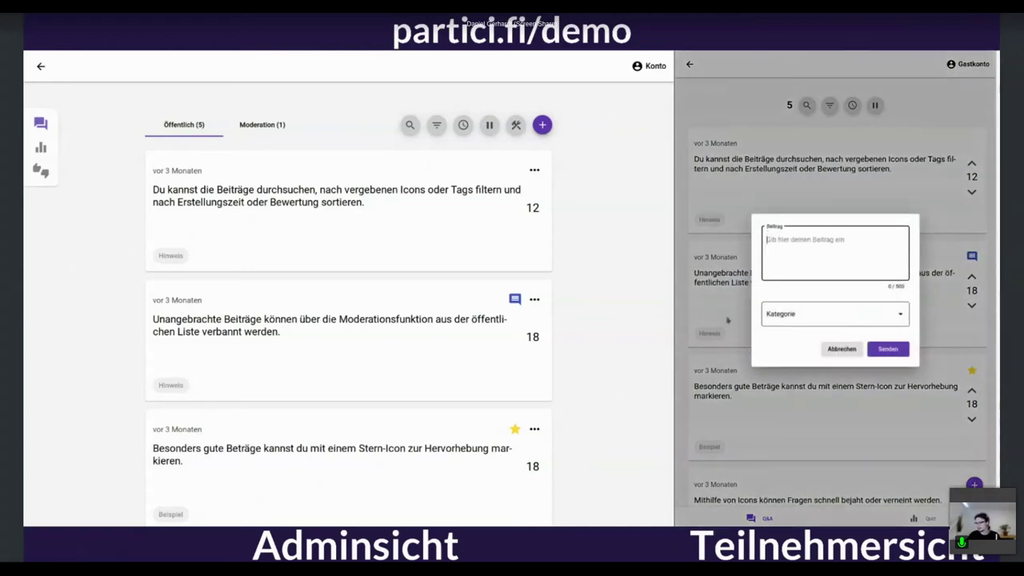
pyautogui.write('Hallo!')
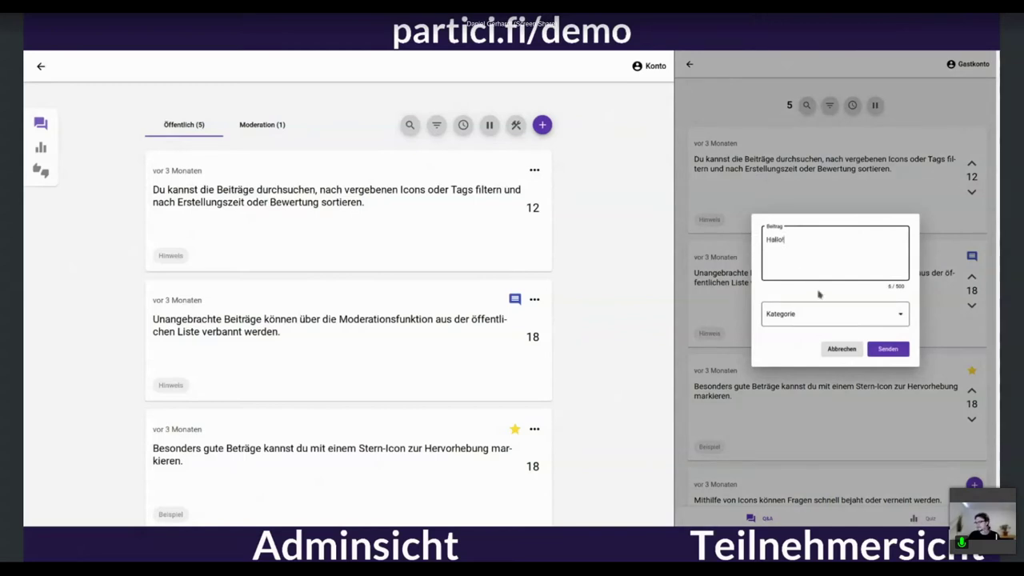
pyautogui.click(826, 317)
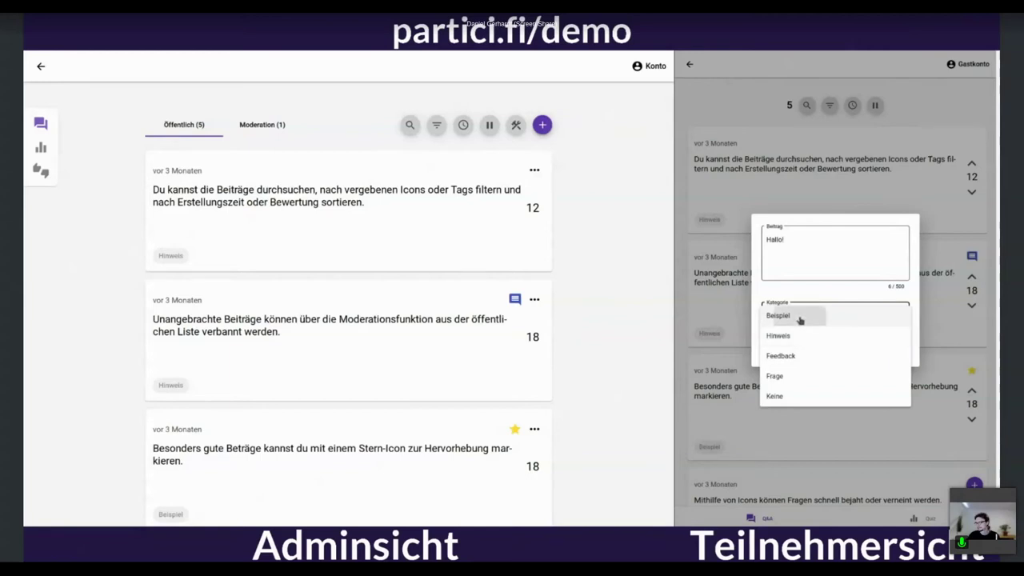
pyautogui.click(792, 317)
pyautogui.click(885, 350)
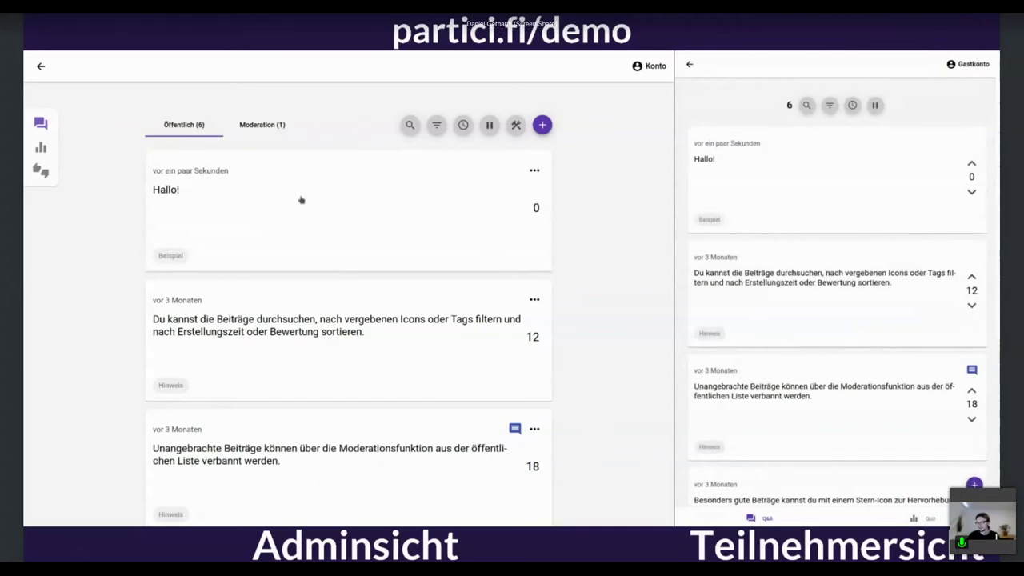
# Affirm the new "Hallo!" post in the admin view using "Beitrag bejahen"
pyautogui.click(535, 171)
pyautogui.click(535, 171)
pyautogui.click(535, 171)
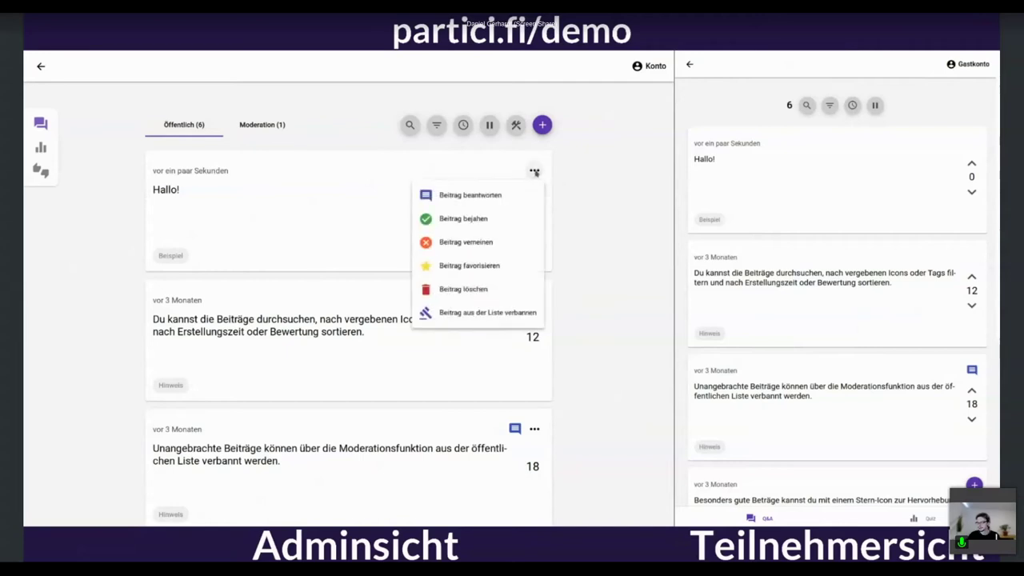
pyautogui.click(460, 224)
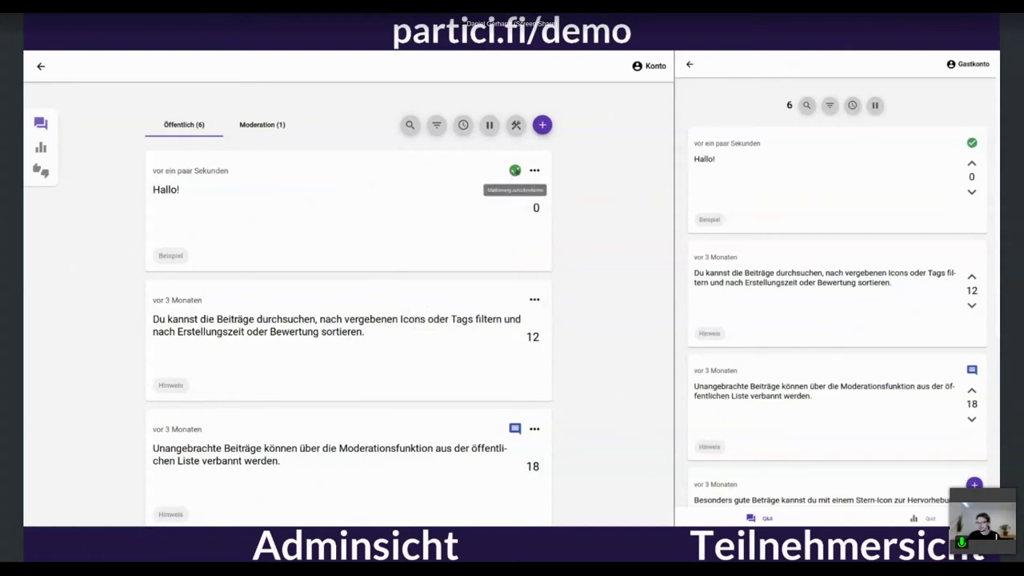
# Answer the "Hallo!" post with "Hallo!", save the answer and return to the post list
pyautogui.click(535, 171)
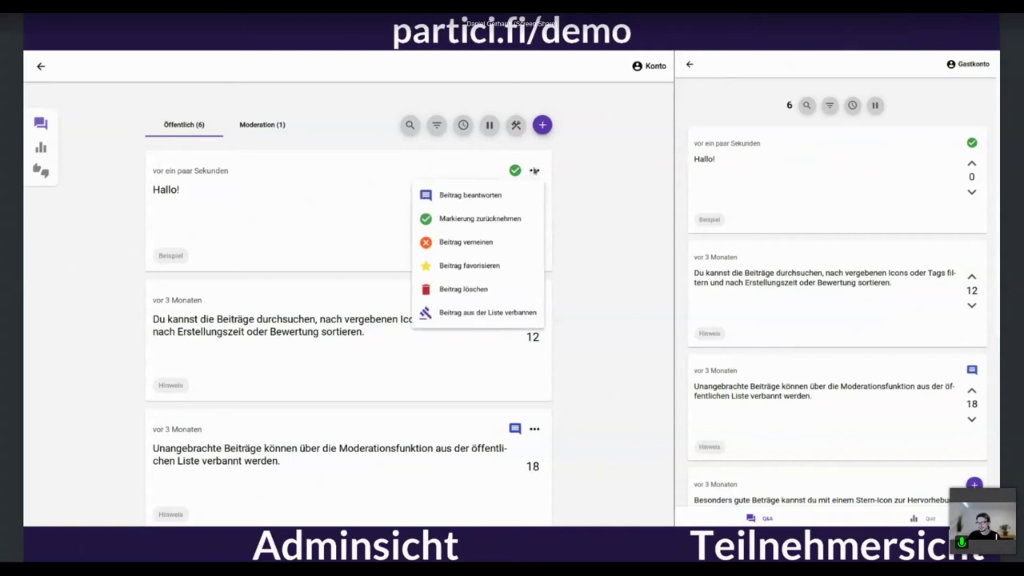
pyautogui.click(480, 199)
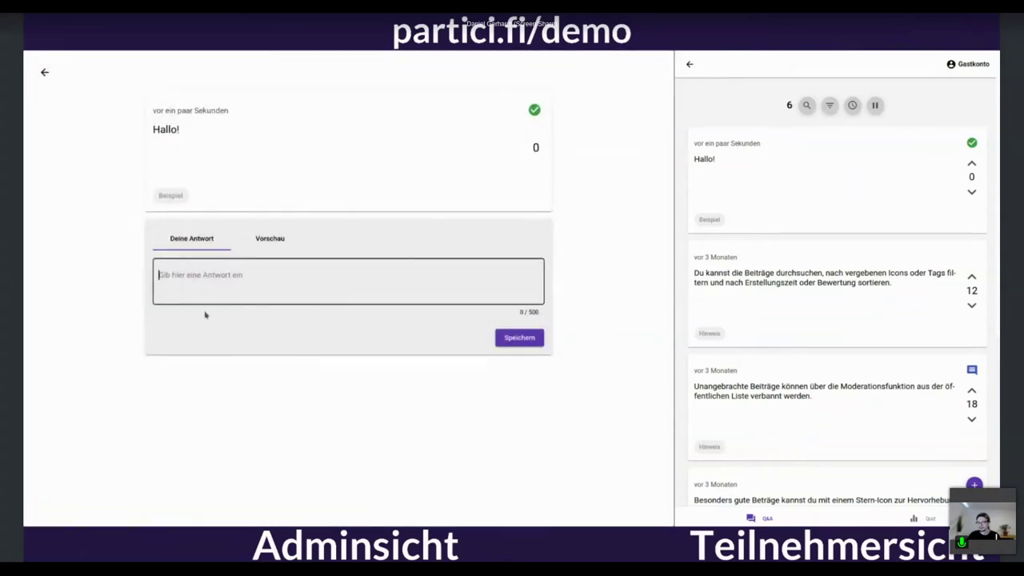
pyautogui.write('Hallo!')
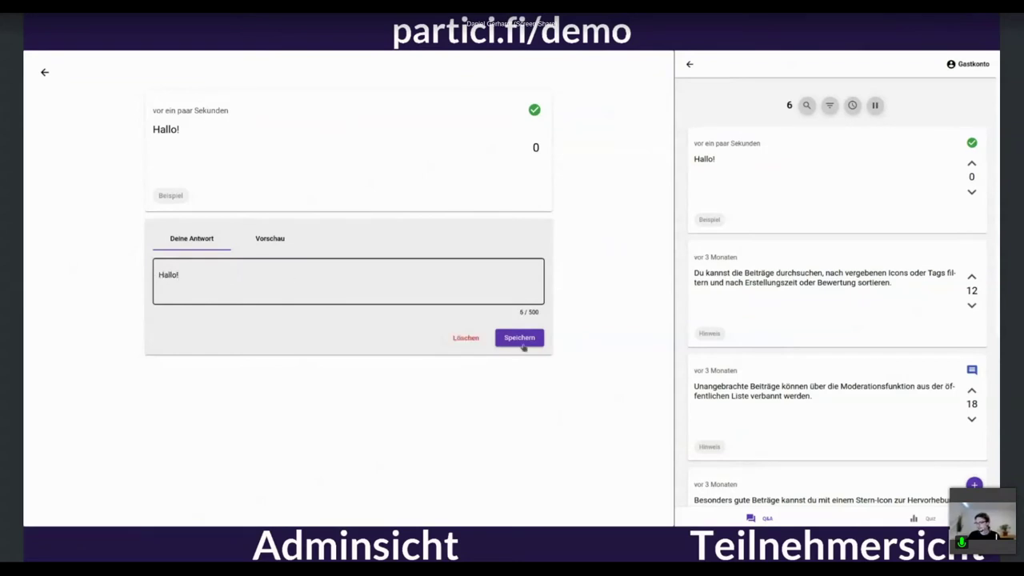
pyautogui.click(522, 340)
pyautogui.click(40, 71)
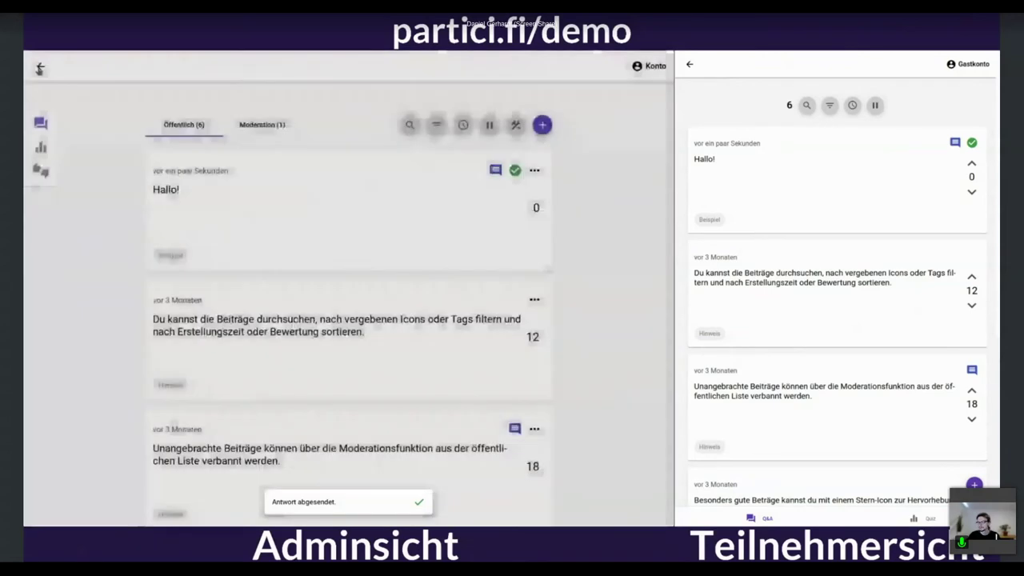
# Ban the "Hallo!" post from the public list, check it among the moderated posts and return to the public posts
pyautogui.click(542, 170)
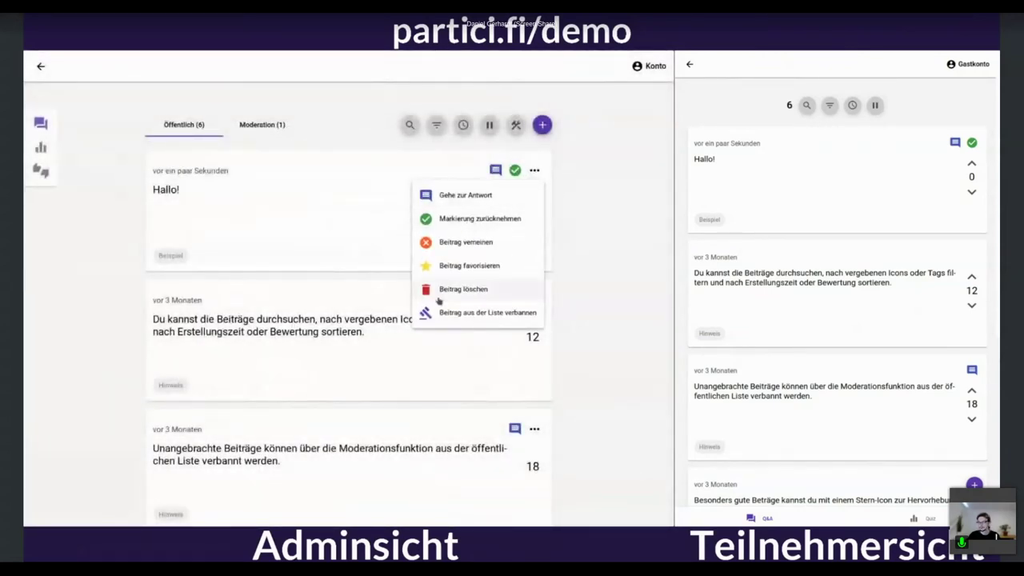
pyautogui.click(484, 313)
pyautogui.click(261, 137)
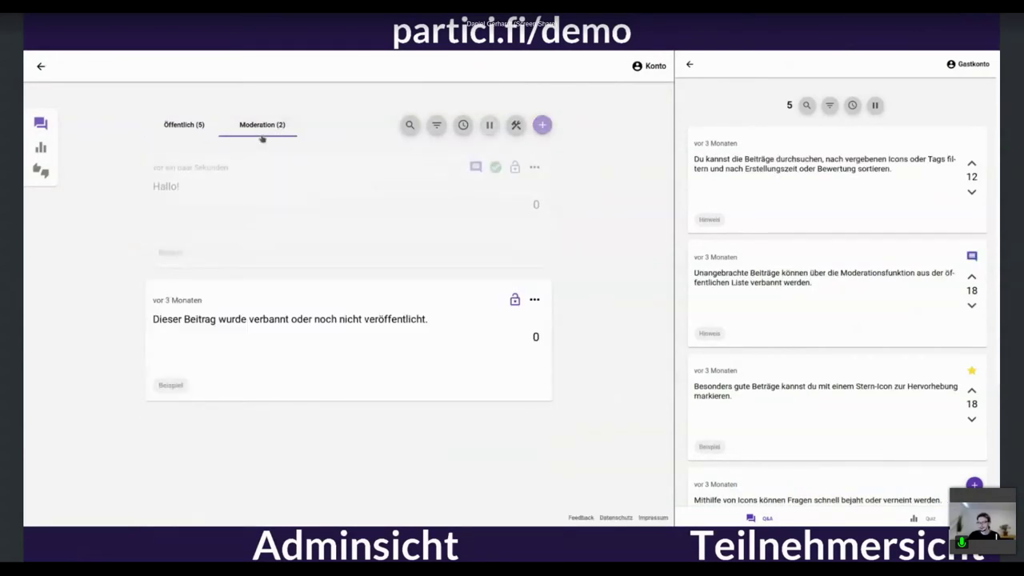
pyautogui.click(195, 127)
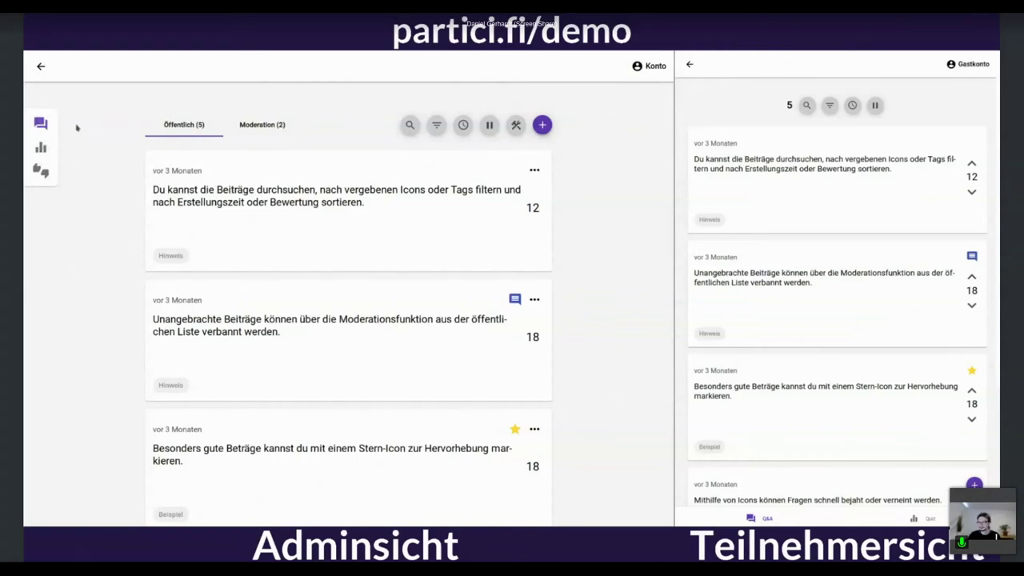
# Look briefly at the survey from the admin Q&A, and open the Quiz question series from the admin room overview
pyautogui.click(40, 148)
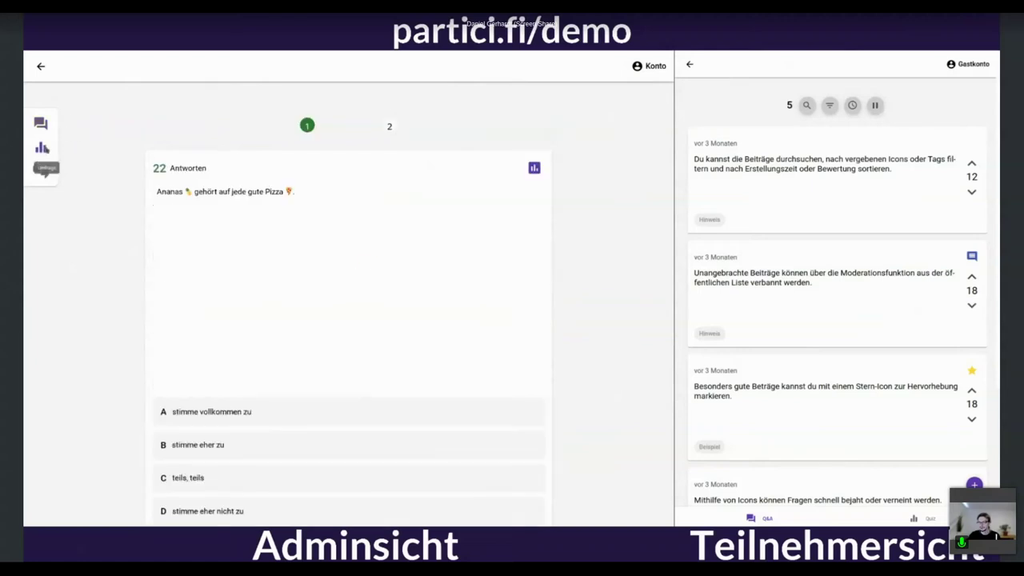
pyautogui.click(40, 123)
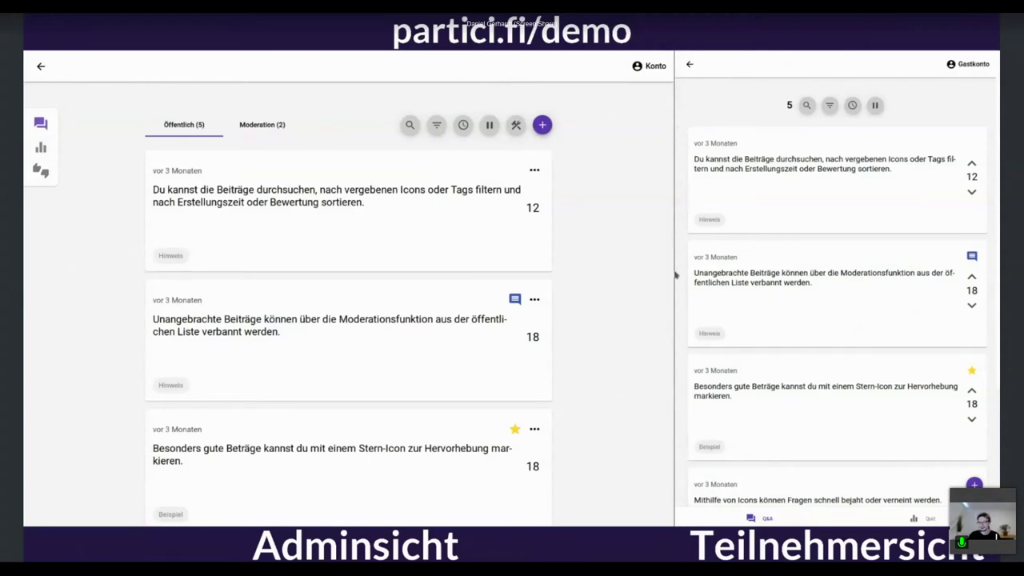
pyautogui.click(41, 68)
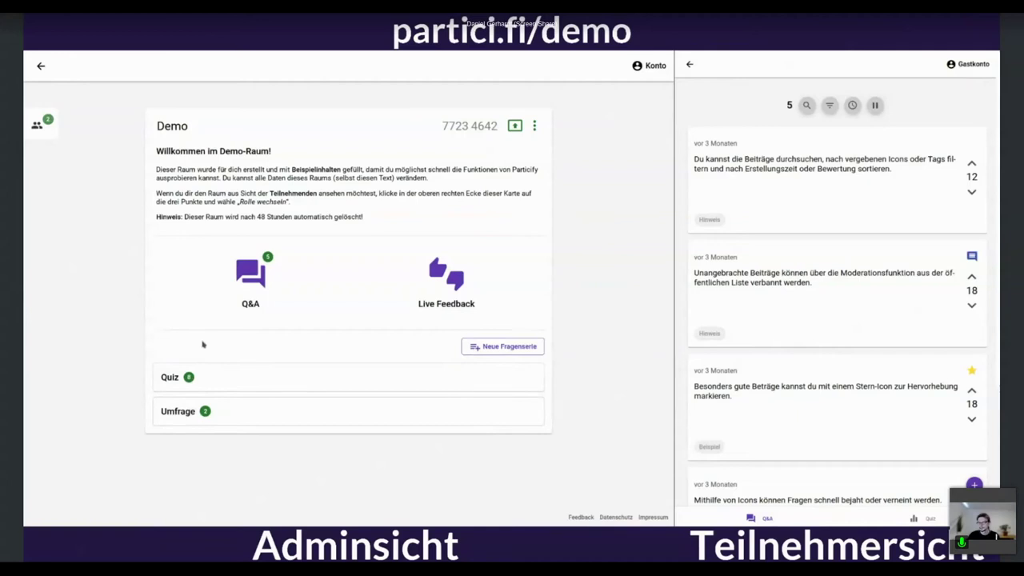
pyautogui.click(270, 381)
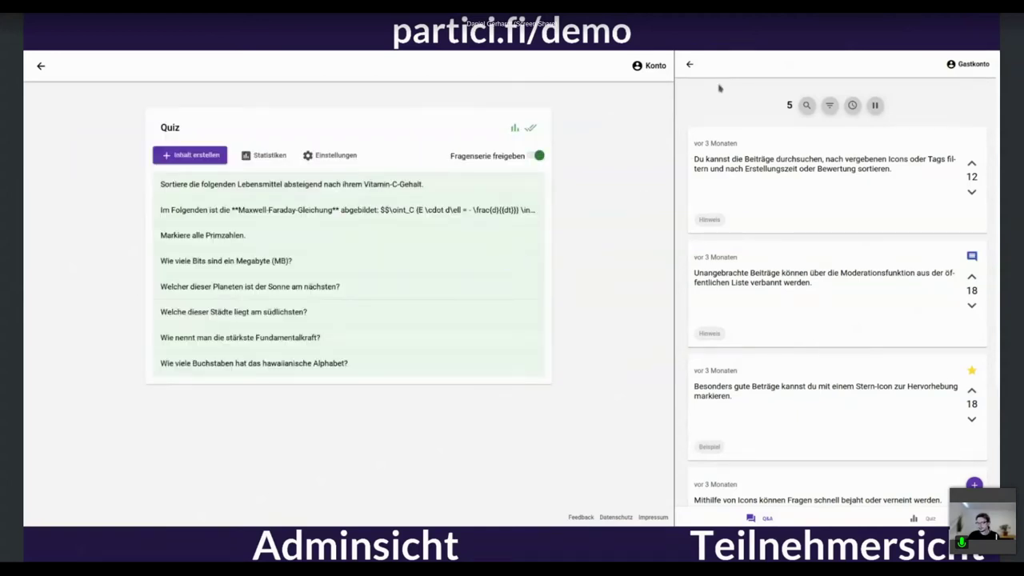
# View the Quiz question series in the participant view and return there to the room overview
pyautogui.click(690, 64)
pyautogui.click(745, 269)
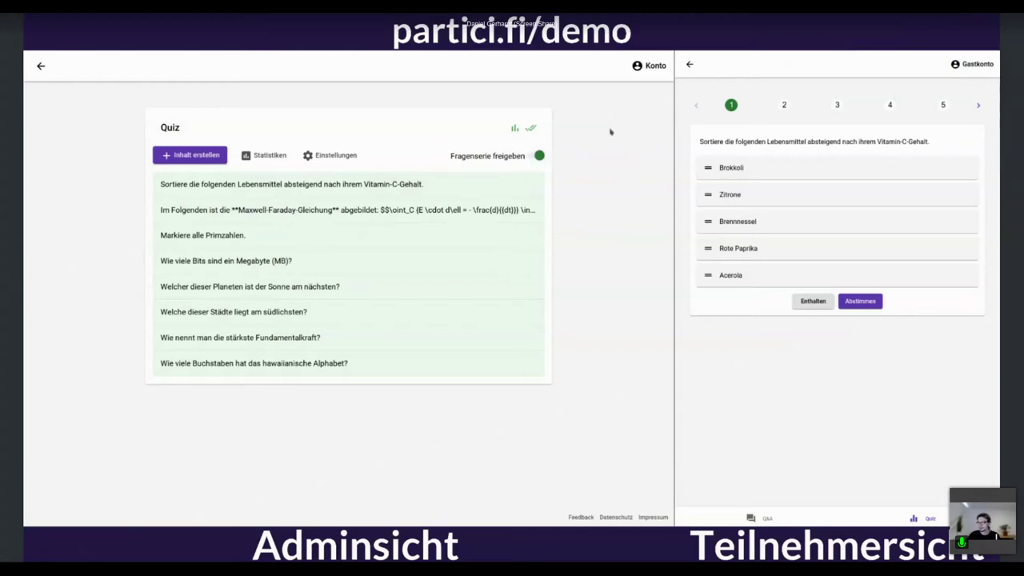
pyautogui.click(690, 64)
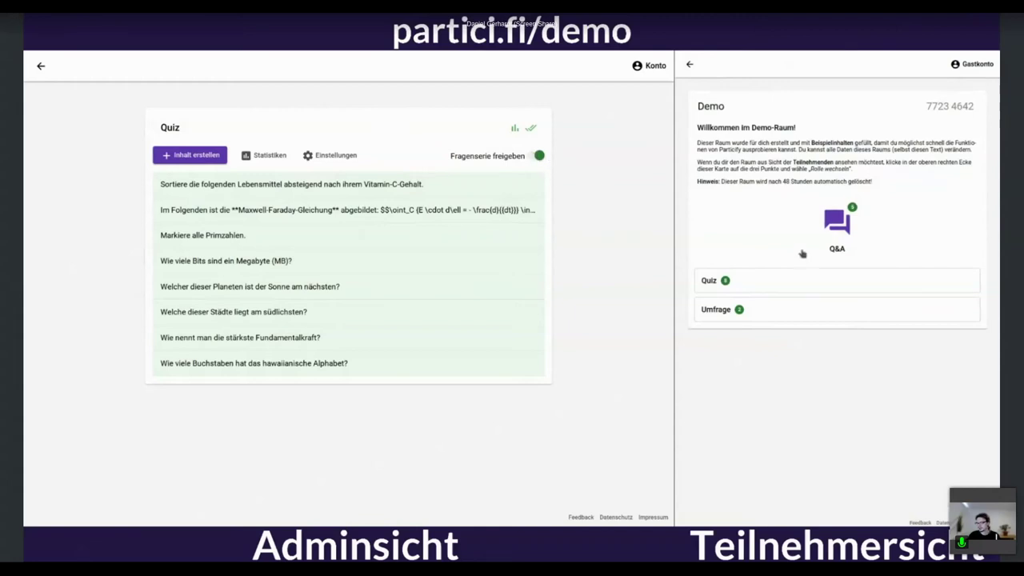
# Turn off the release of the Quiz question series for participants and turn it back on
pyautogui.click(544, 160)
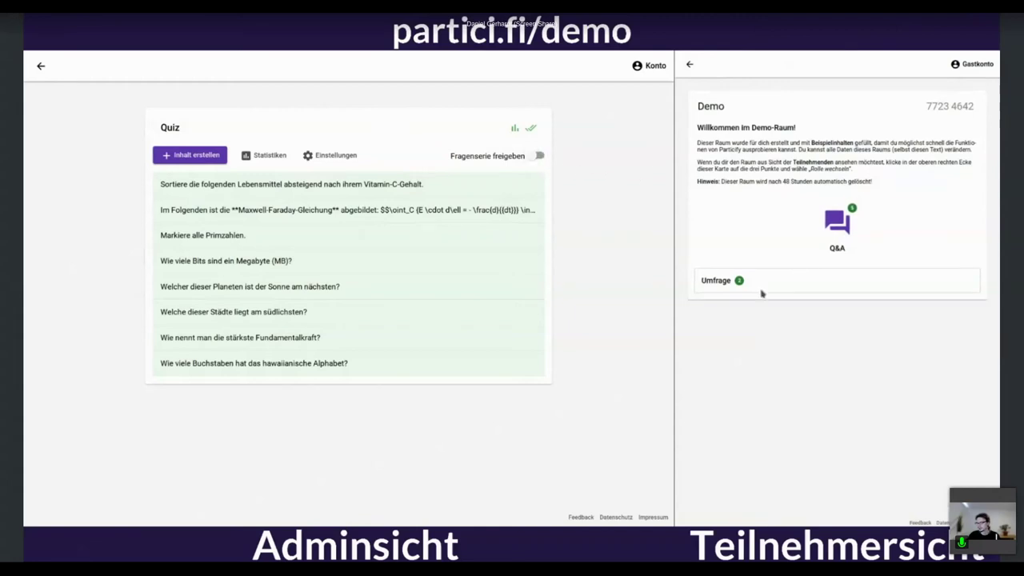
pyautogui.click(539, 156)
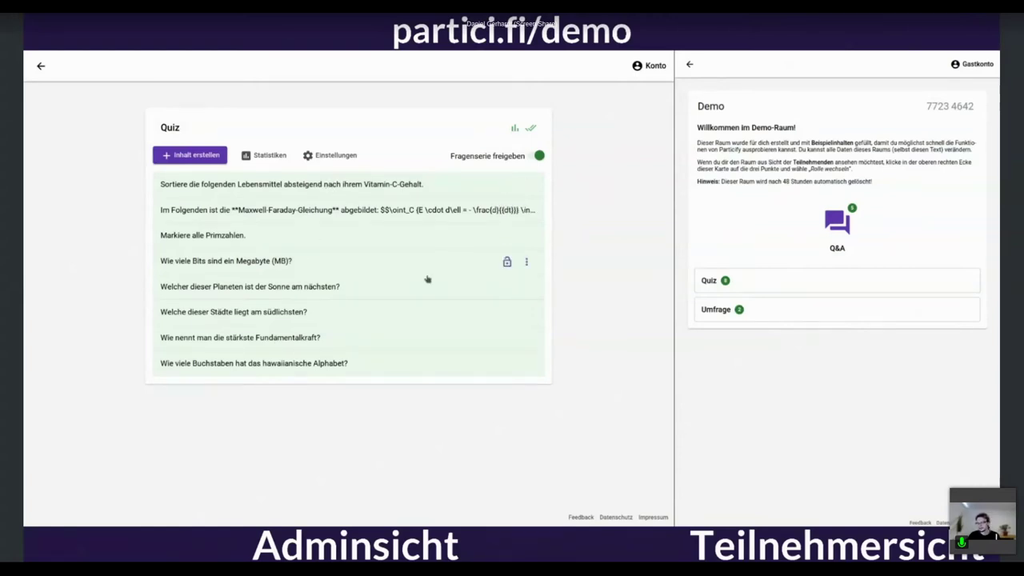
# Release only the content "Markiere alle Primzahlen." in the Quiz question series
pyautogui.click(527, 236)
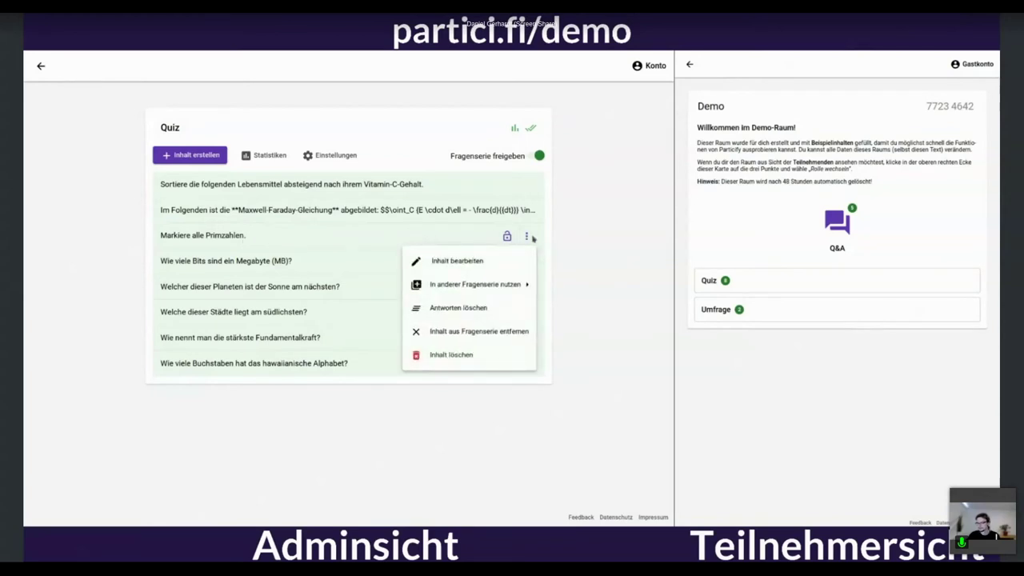
pyautogui.click(534, 237)
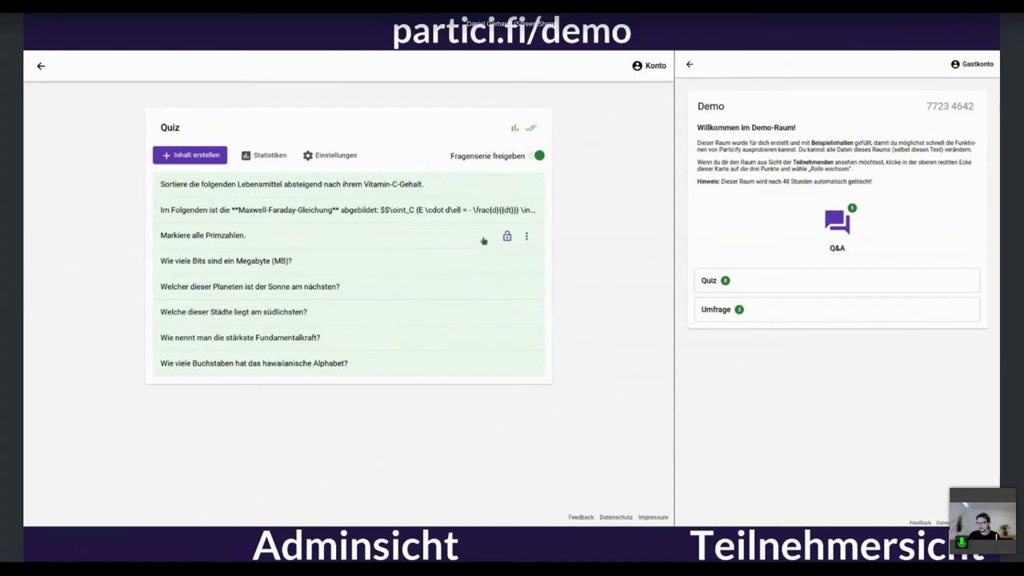
pyautogui.click(506, 236)
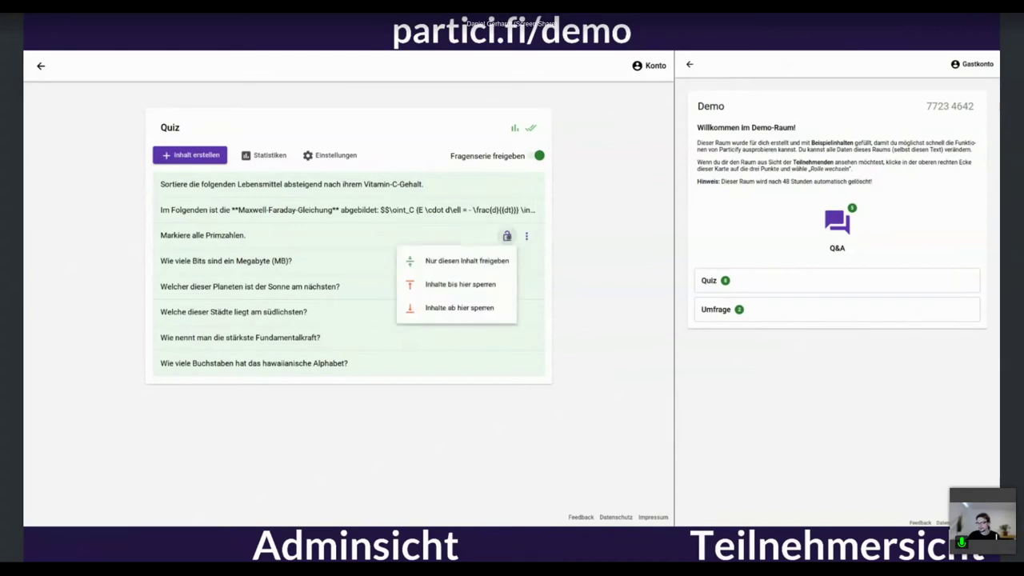
pyautogui.click(455, 261)
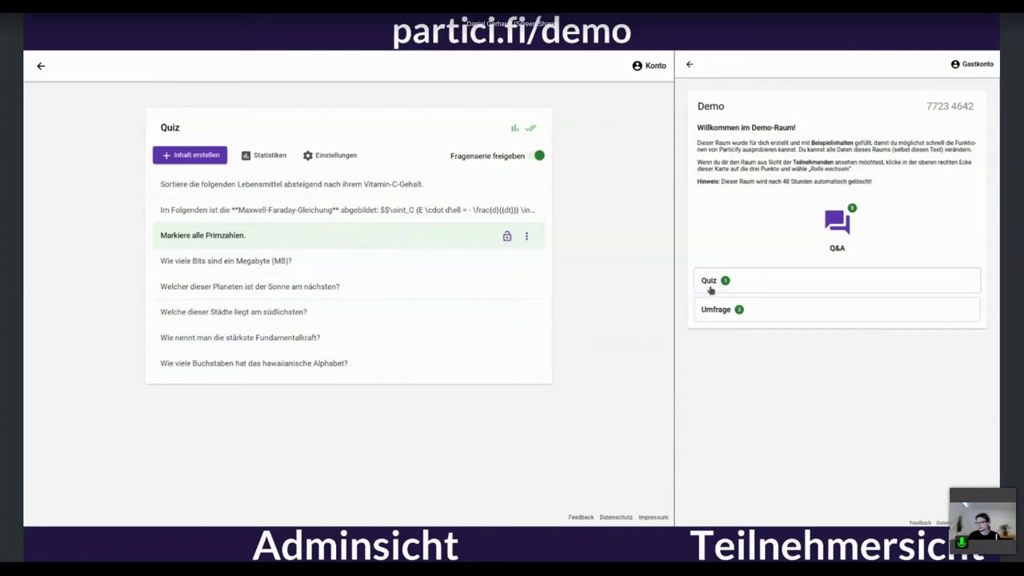
# View the released content of the Quiz question series in the participant view and return there to the room overview
pyautogui.click(739, 283)
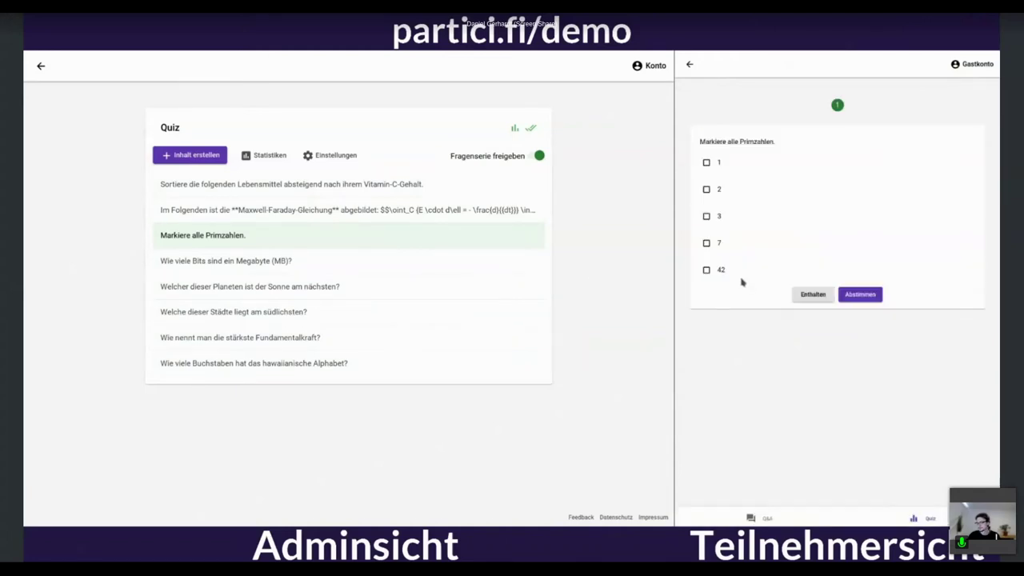
pyautogui.click(690, 65)
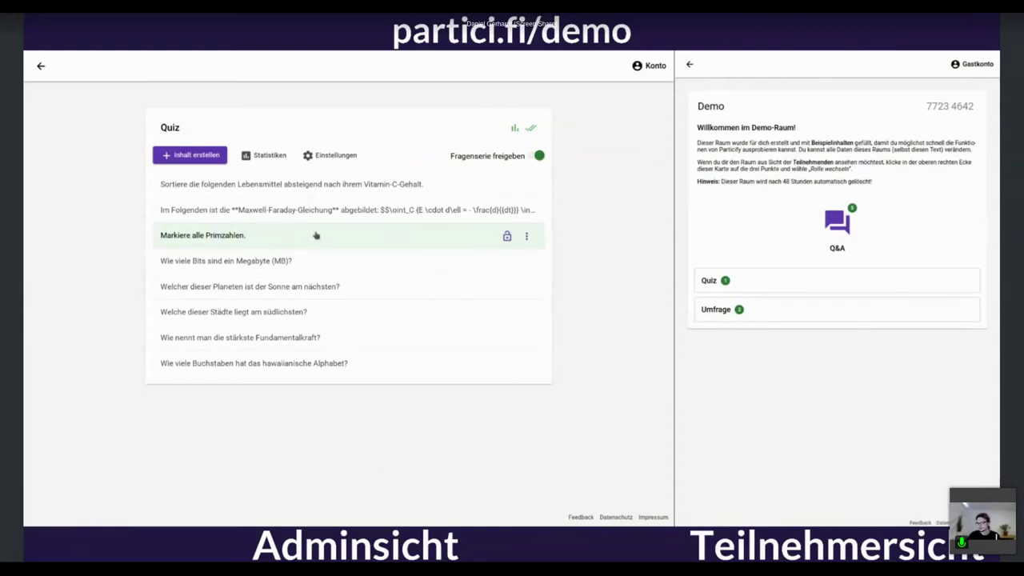
# View the results of the vitamin C sorting content and the Quiz series statistics in the admin view, and return to the series
pyautogui.click(258, 186)
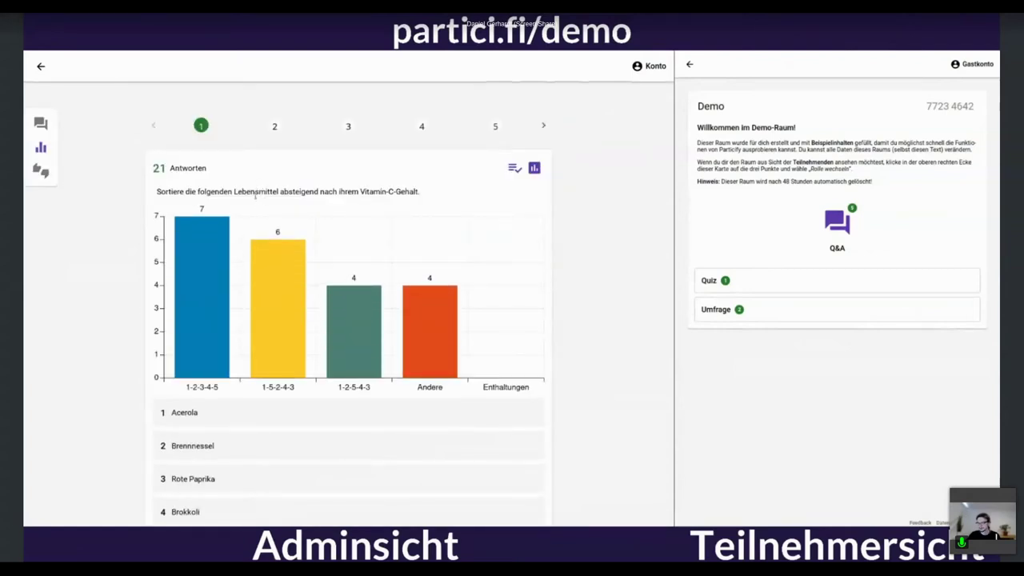
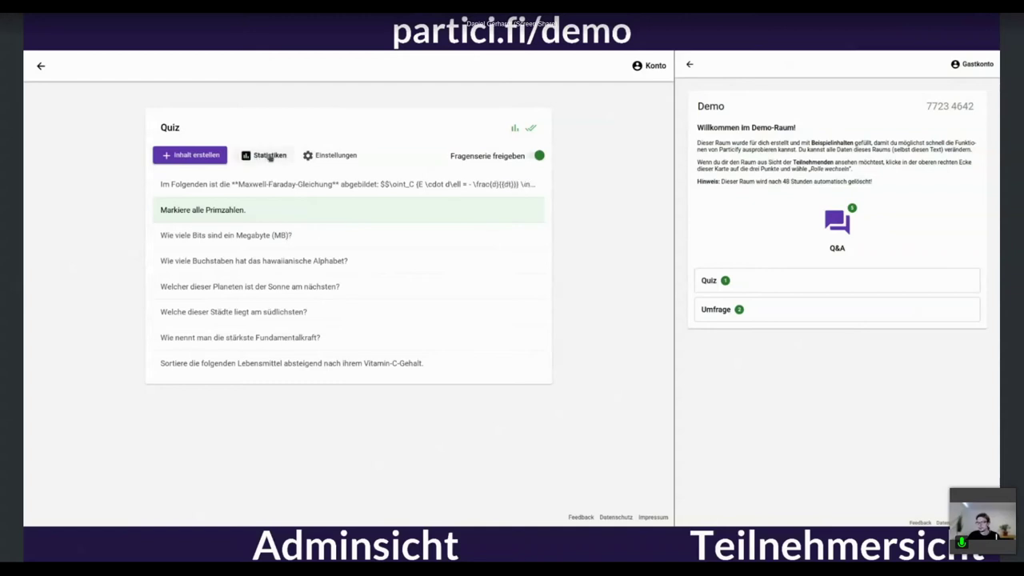
pyautogui.click(279, 155)
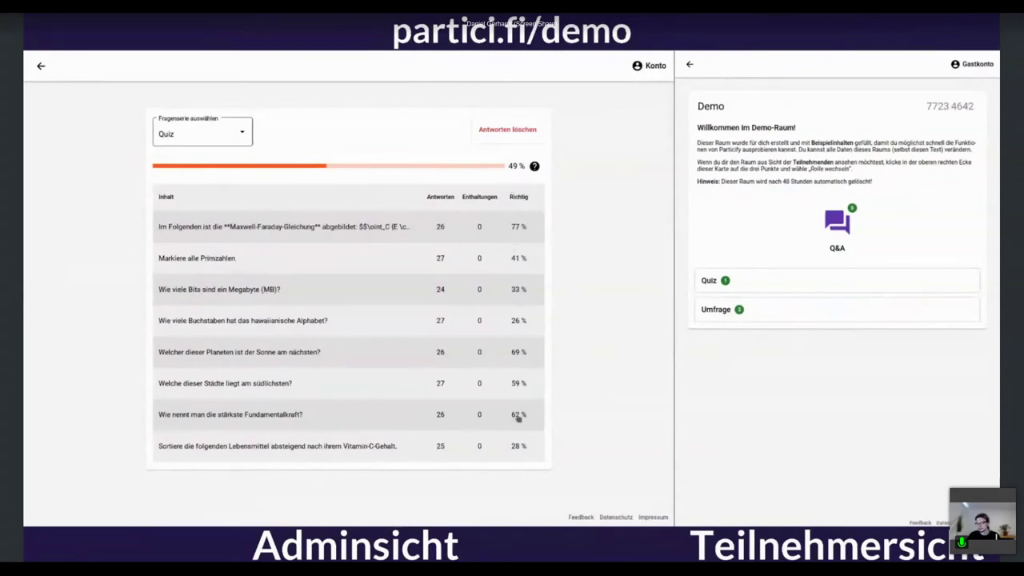
pyautogui.click(40, 66)
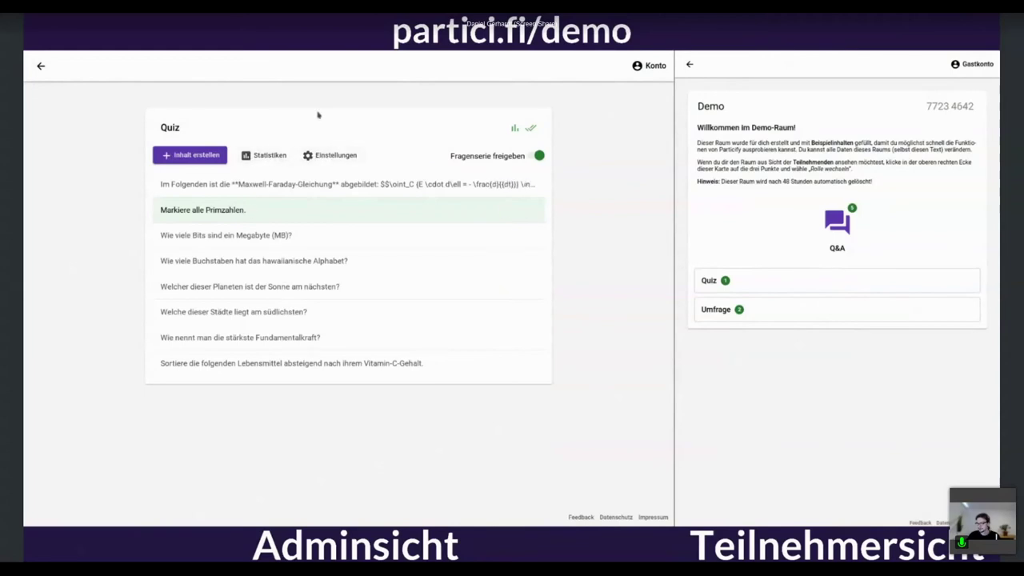
# Create a new question series named "UFF2021" in the admin room and toggle its release for participants
pyautogui.click(41, 67)
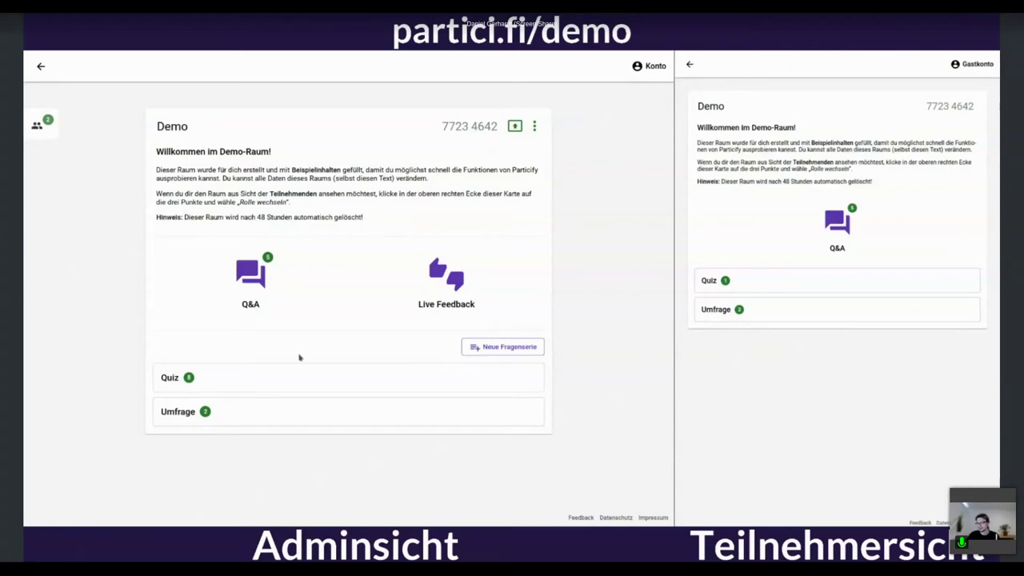
pyautogui.click(524, 345)
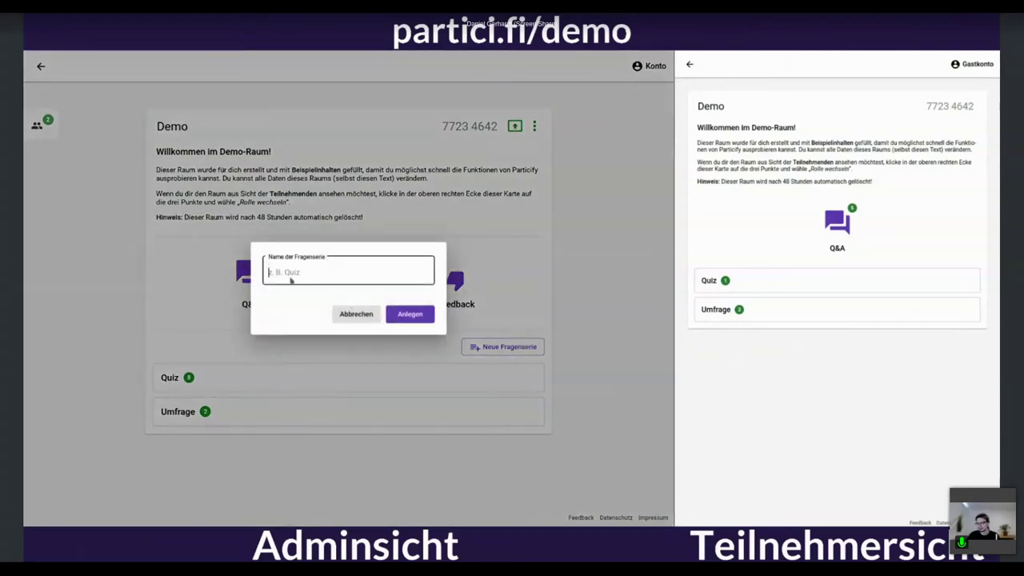
pyautogui.write('UFF2021')
pyautogui.click(420, 314)
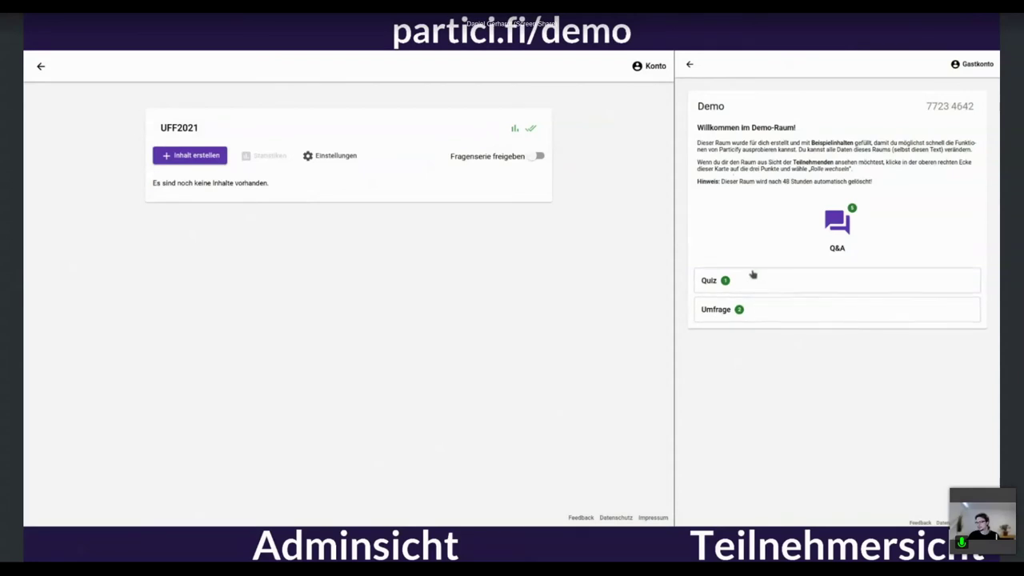
pyautogui.click(538, 158)
pyautogui.click(539, 158)
# Start a new content in the UFF2021 series, look through the content types and choose Wortwolke
pyautogui.click(201, 158)
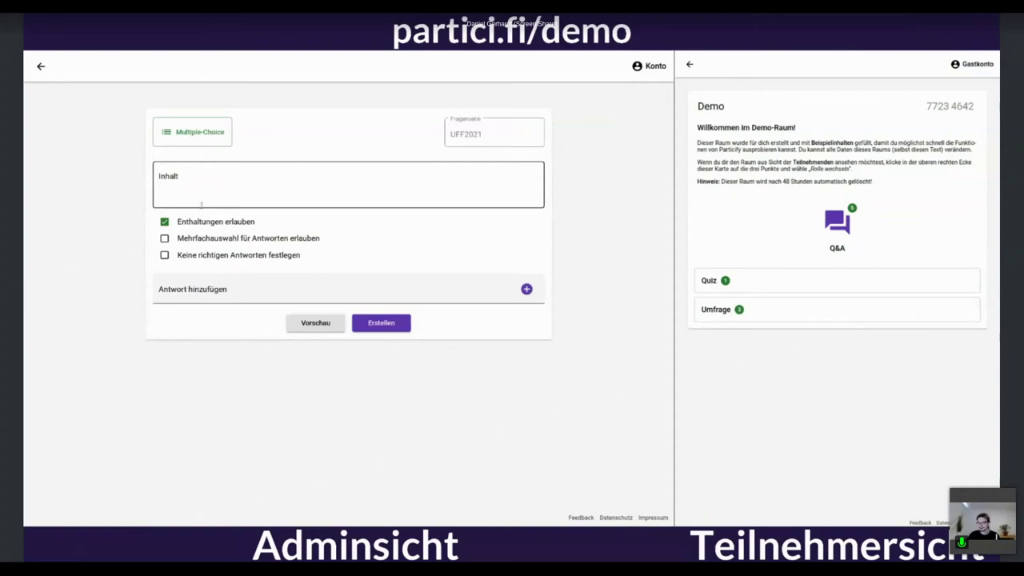
pyautogui.click(194, 136)
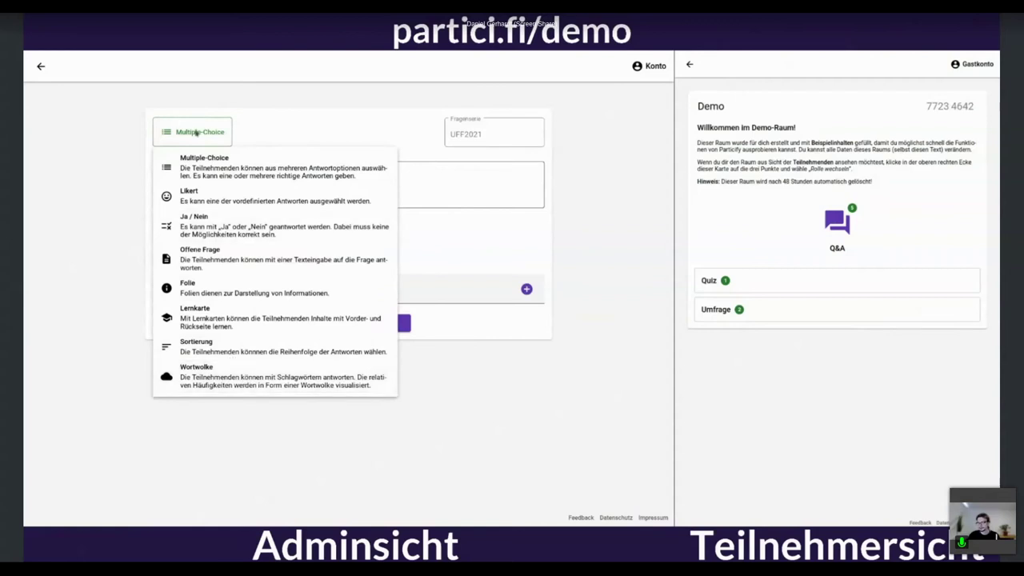
pyautogui.click(279, 125)
pyautogui.click(196, 132)
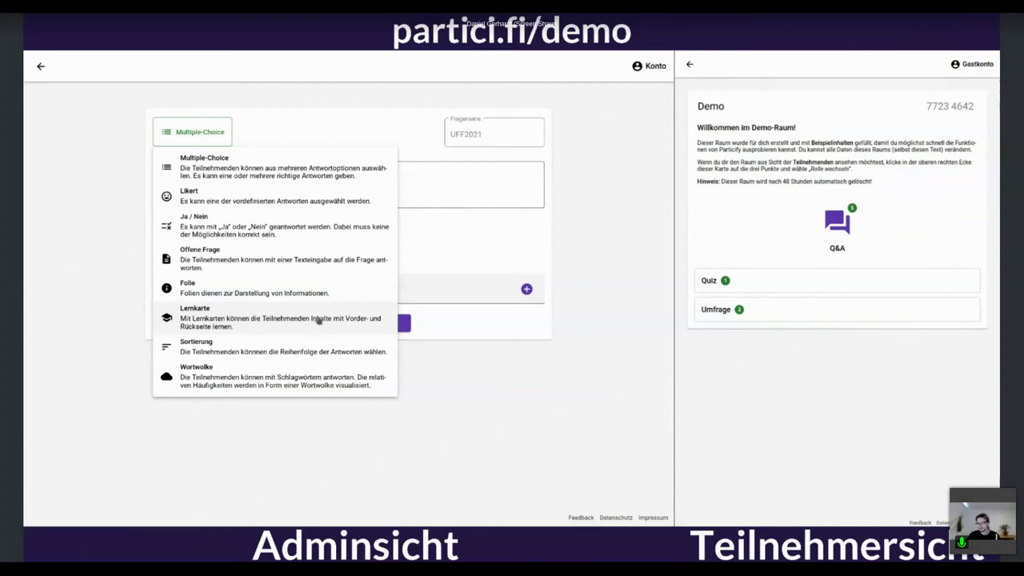
pyautogui.click(245, 379)
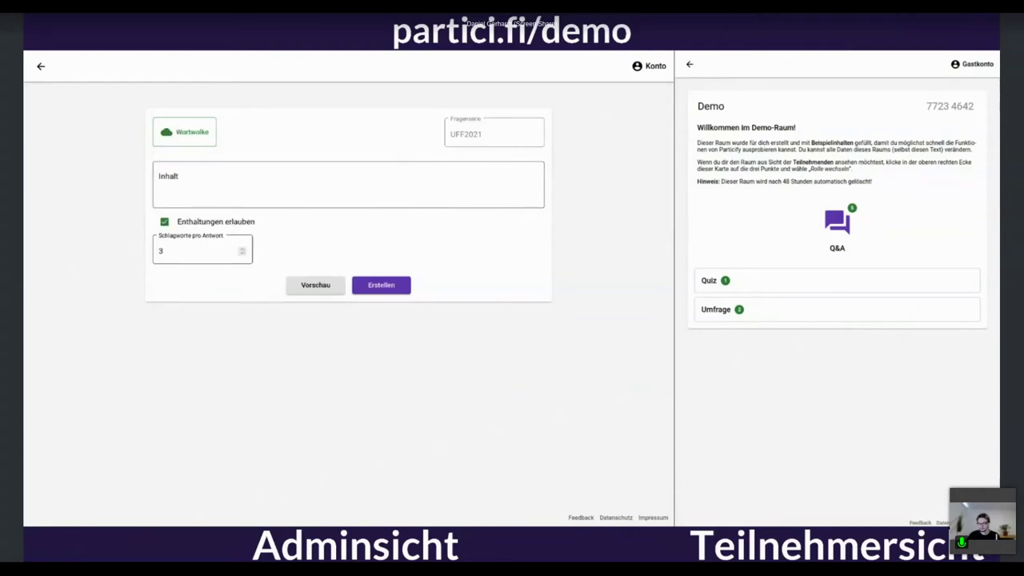
# Enter "Welche Begriffe fallen Ihnen zum Thema Wetter zuerst ein?" as the word cloud question and create the content
pyautogui.click(208, 179)
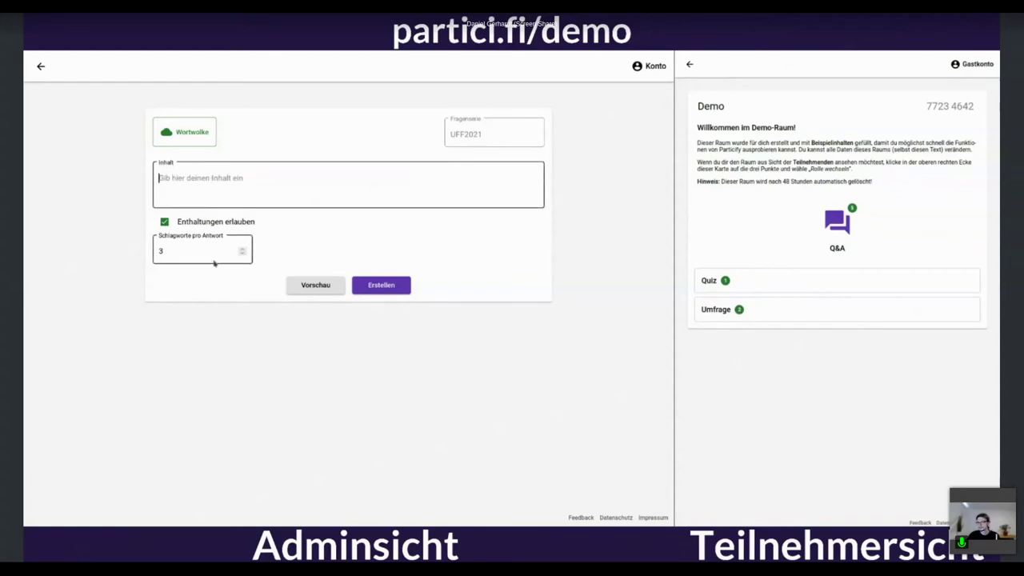
pyautogui.write('Welche Begriffe fallen Ihnen zum Thema Wetter zuerst ein?')
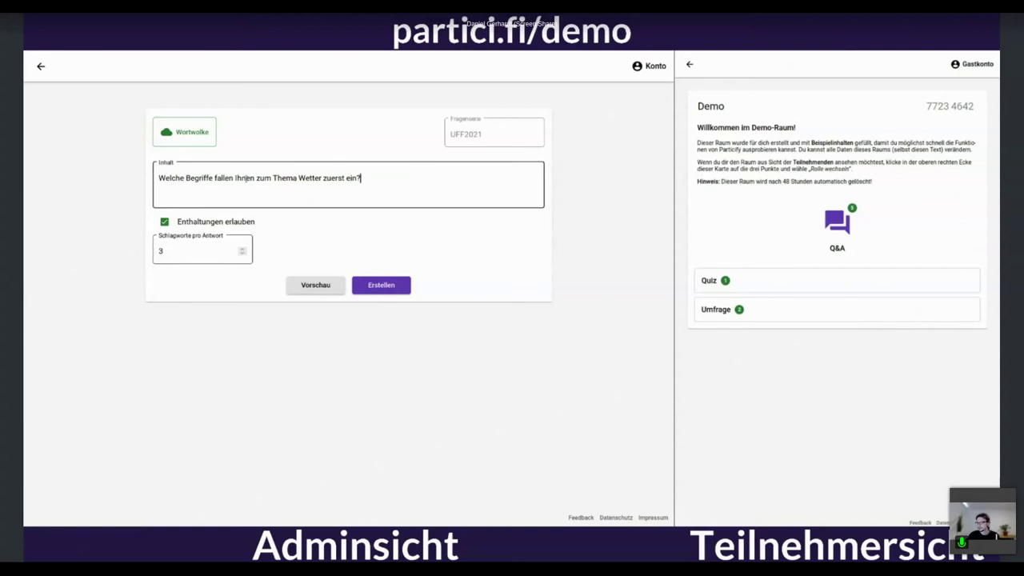
pyautogui.doubleClick(192, 251)
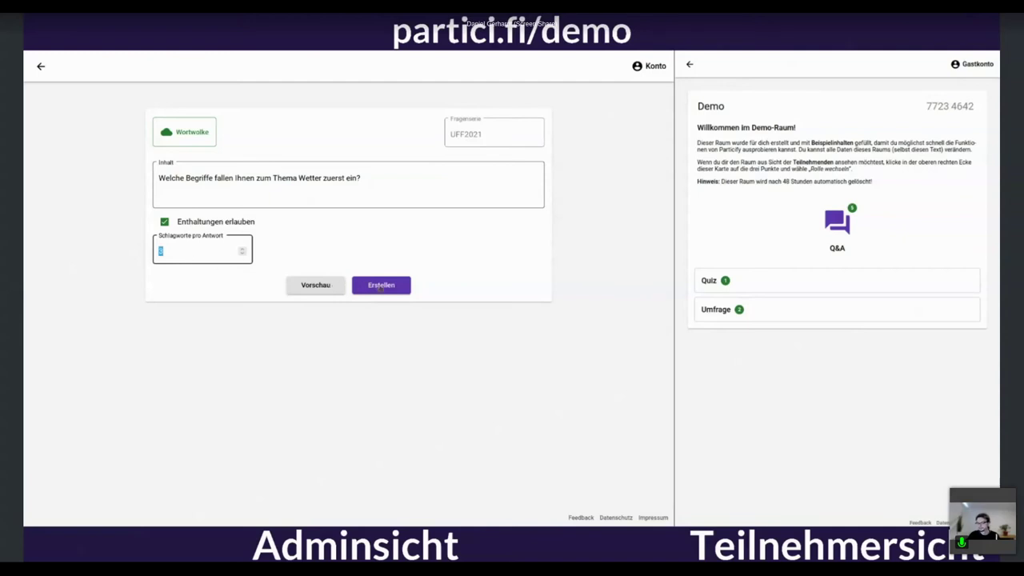
pyautogui.click(381, 287)
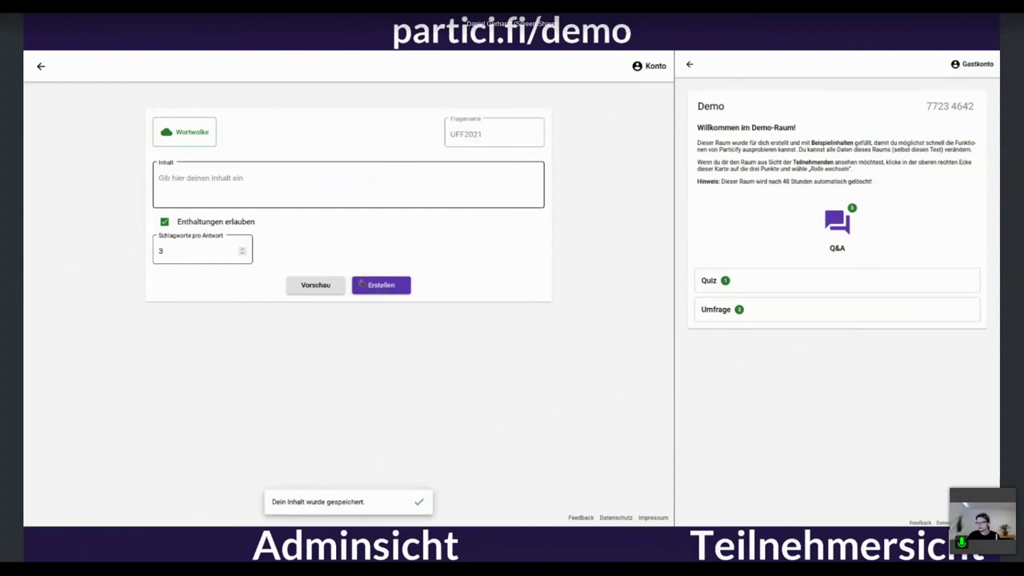
pyautogui.click(192, 343)
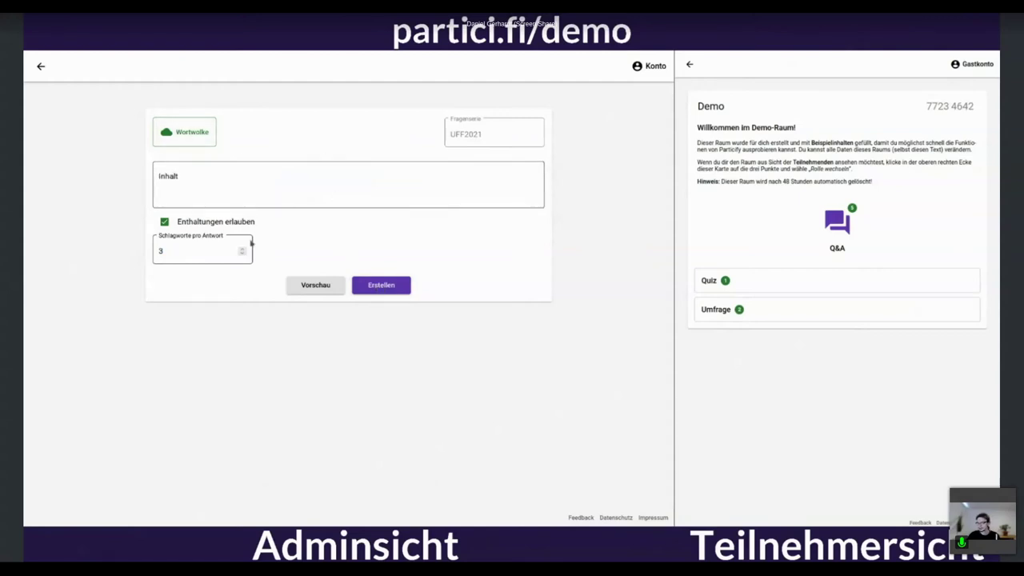
# Switch the next content to Multiple-Choice and enter the question "Welche der folgenden Funktionen bietet Particify?"
pyautogui.click(192, 138)
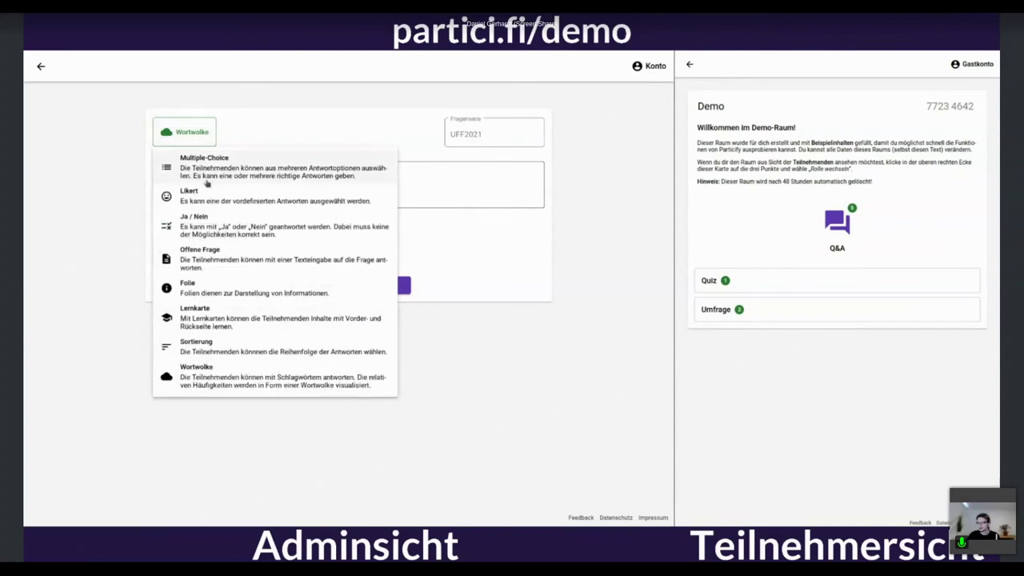
pyautogui.click(233, 163)
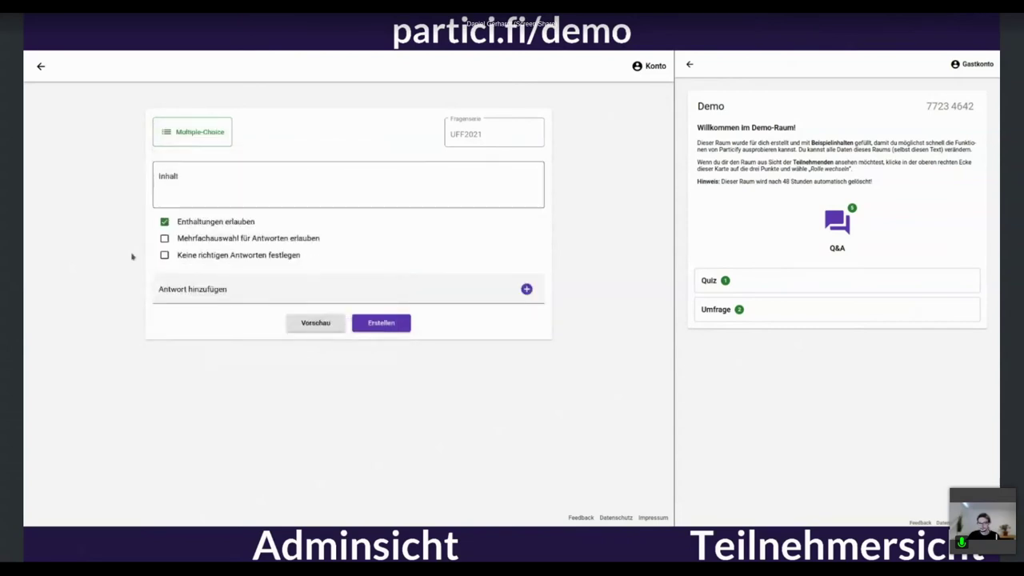
pyautogui.click(201, 192)
pyautogui.write('Welche der folgenden Funktionen bietet Particify?')
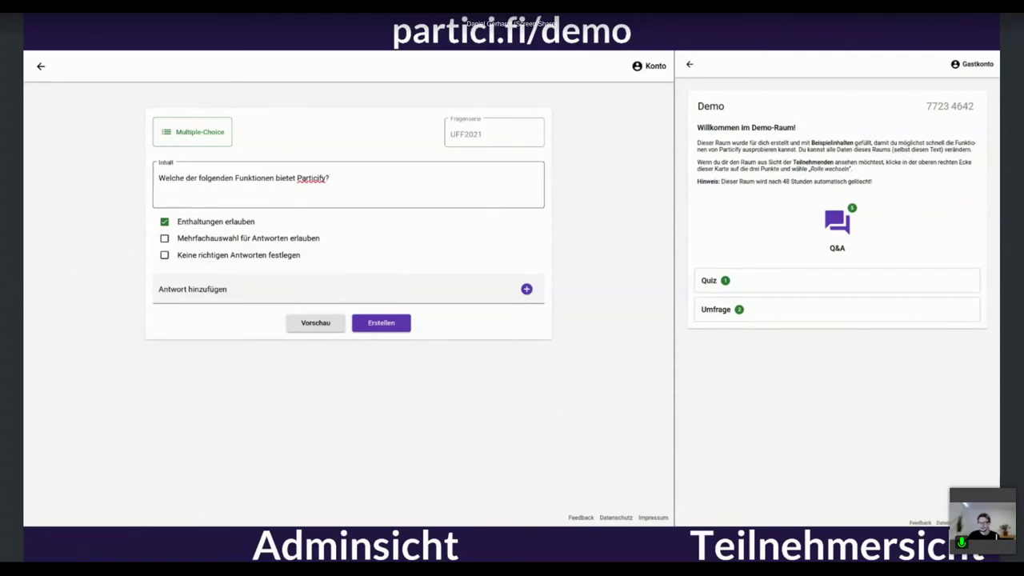
# Add the answer options Q&A, Quiz, Whiteboard, Umfrage, Wordcloud, Live Feedback and Benotung to the question
pyautogui.click(229, 289)
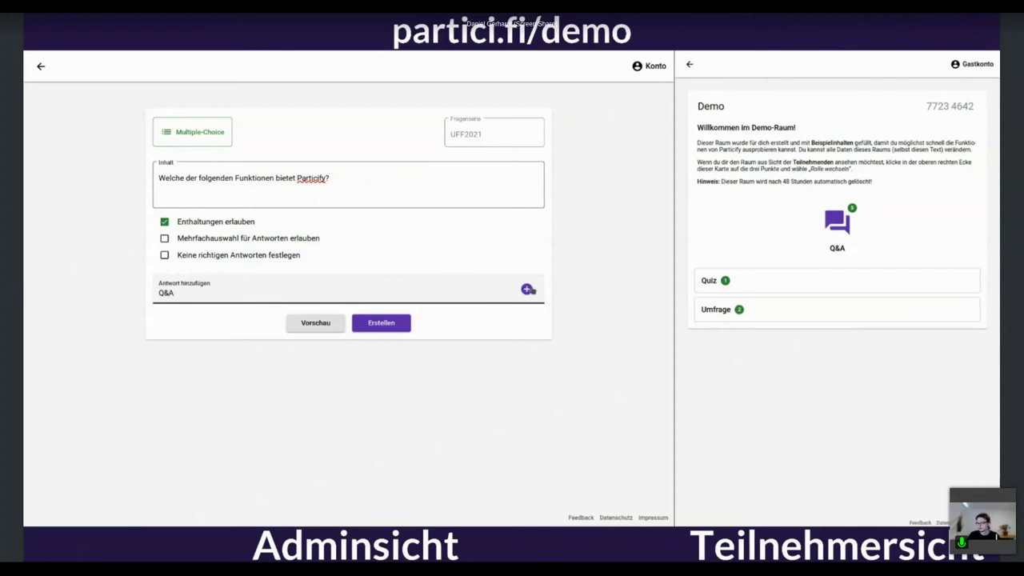
pyautogui.click(527, 289)
pyautogui.write('QU')
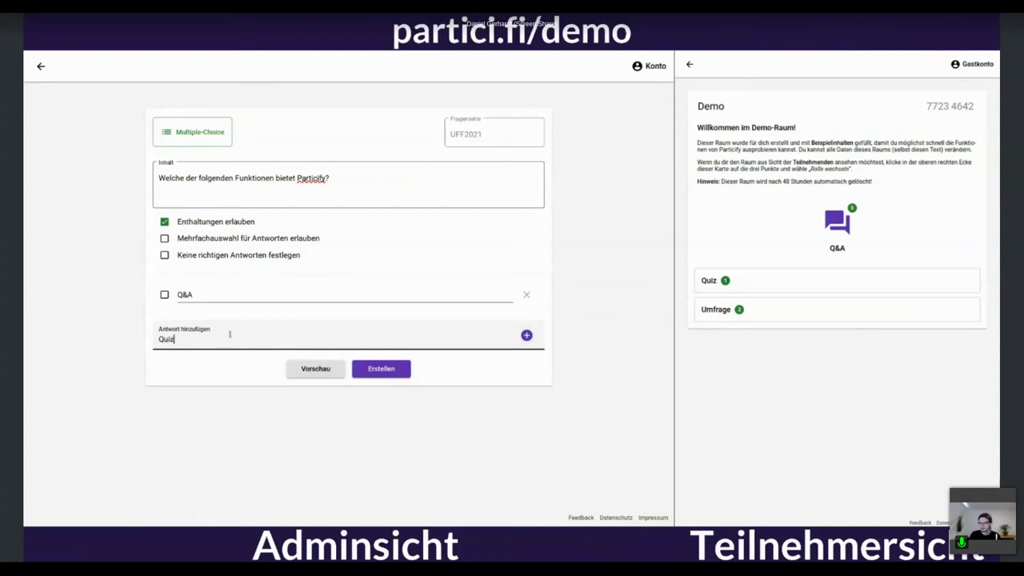
pyautogui.click(526, 335)
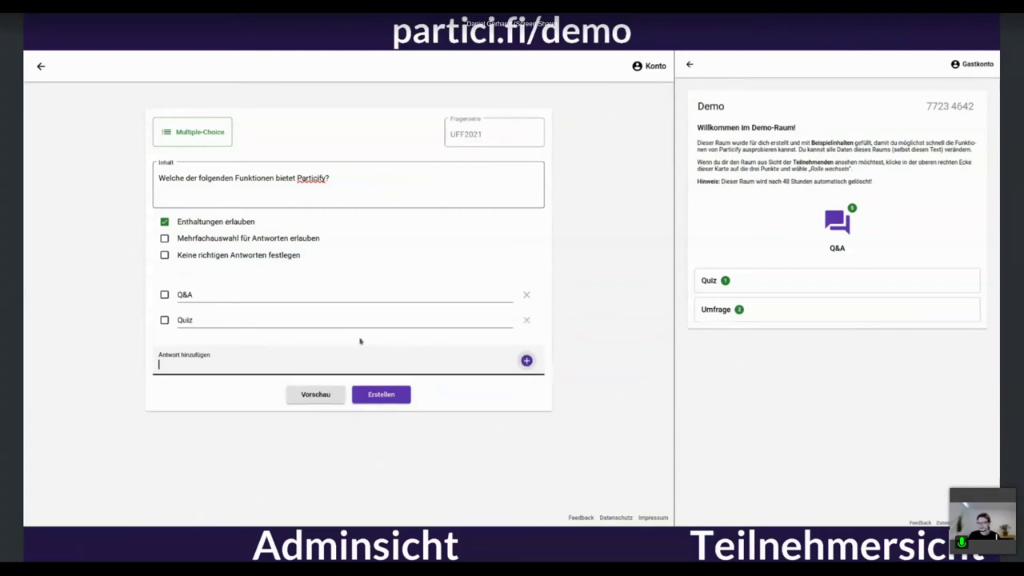
pyautogui.write('Whiteboard')
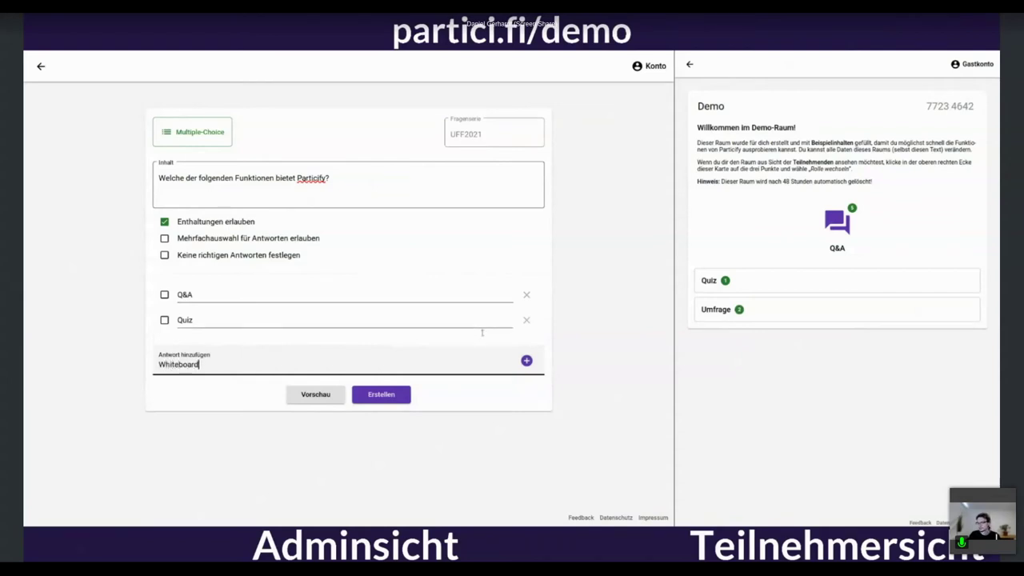
pyautogui.click(527, 361)
pyautogui.write('Umfrage')
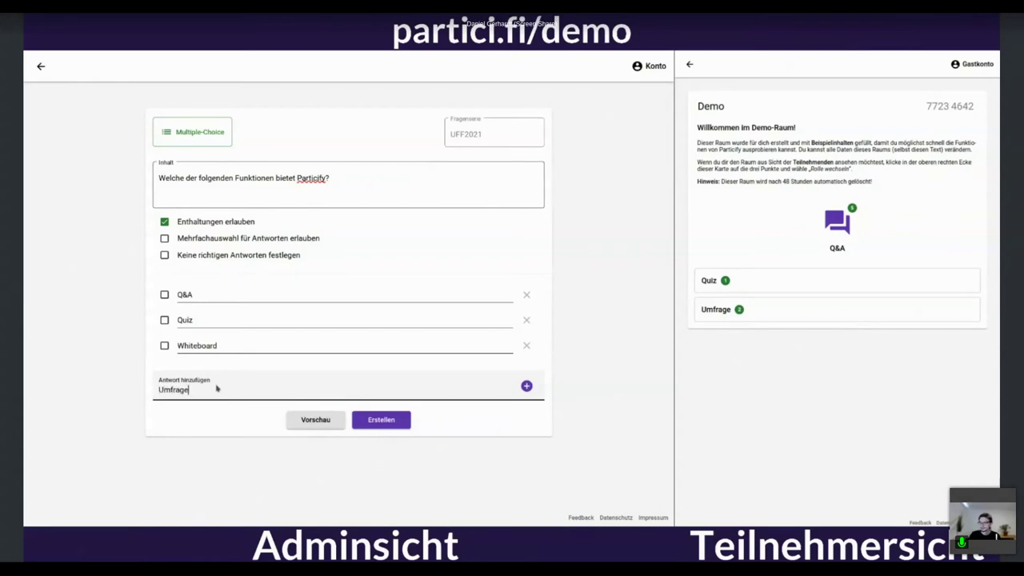
pyautogui.click(527, 386)
pyautogui.write('Wordcloud')
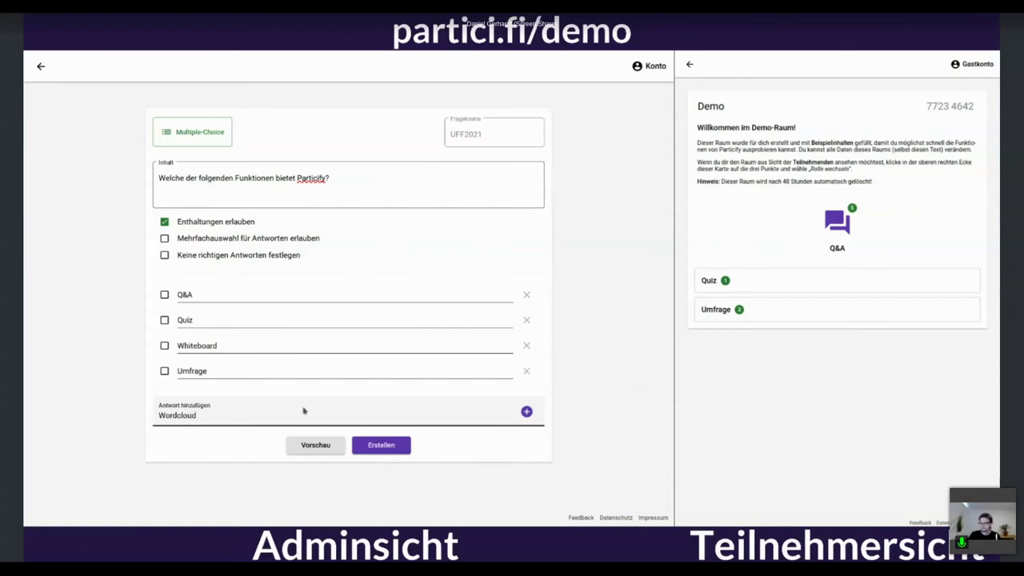
pyautogui.click(527, 411)
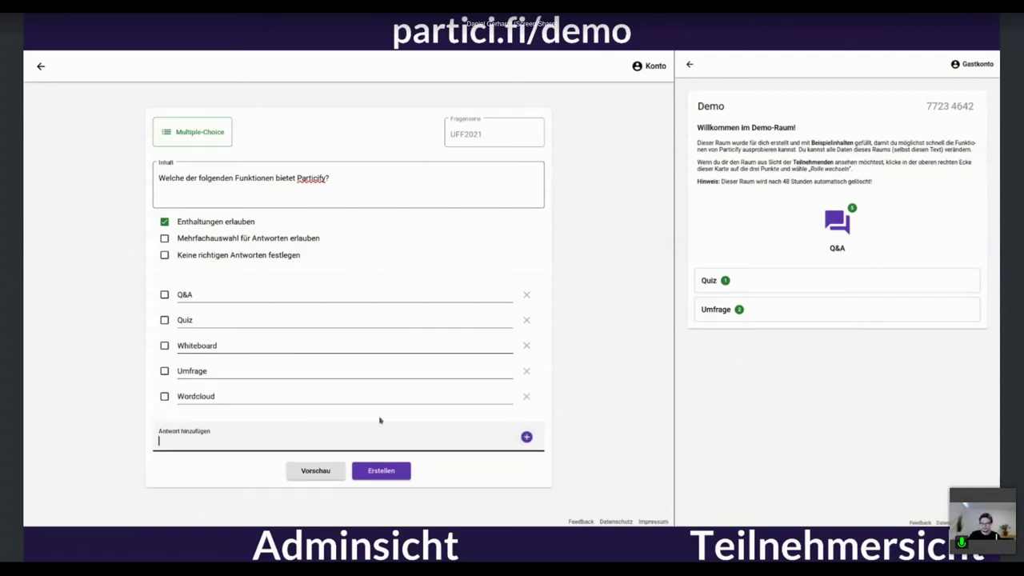
pyautogui.write('Live Feedback')
pyautogui.press('Return')
pyautogui.write('Benotung')
pyautogui.press('Return')
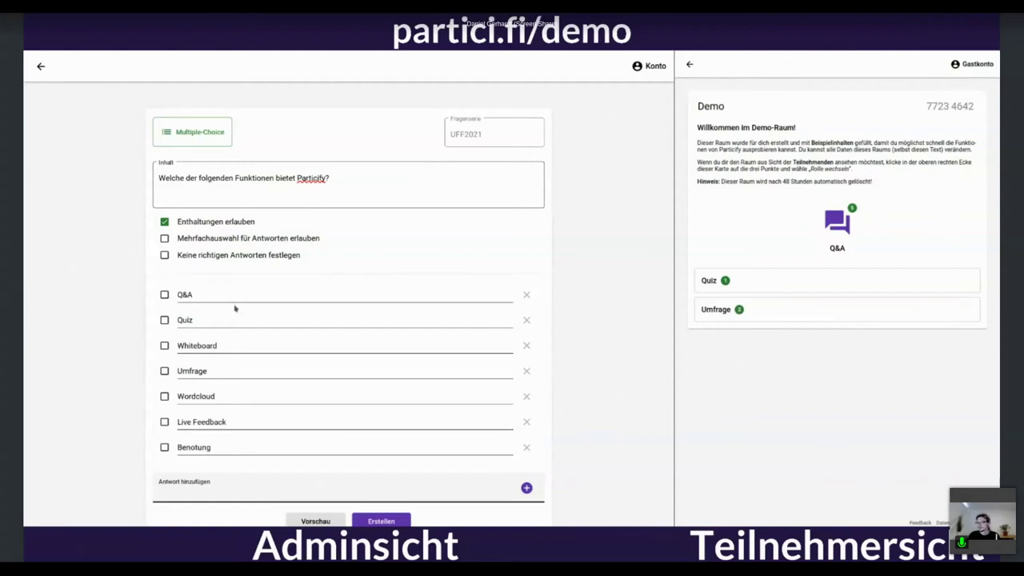
# Allow multiple selection and mark Q&A, Quiz, Umfrage, Wordcloud and Live Feedback as correct answers
pyautogui.click(165, 294)
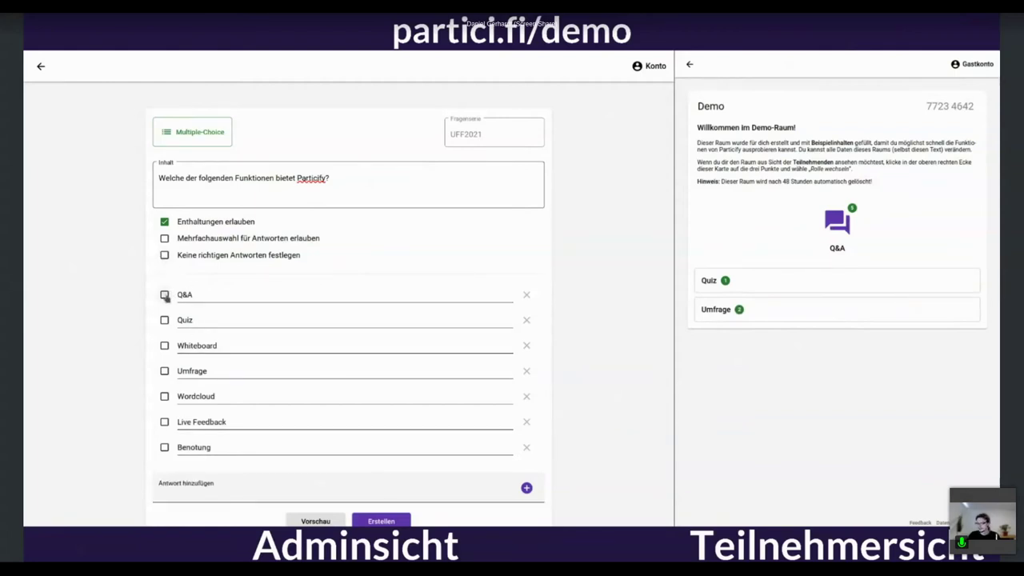
pyautogui.click(165, 320)
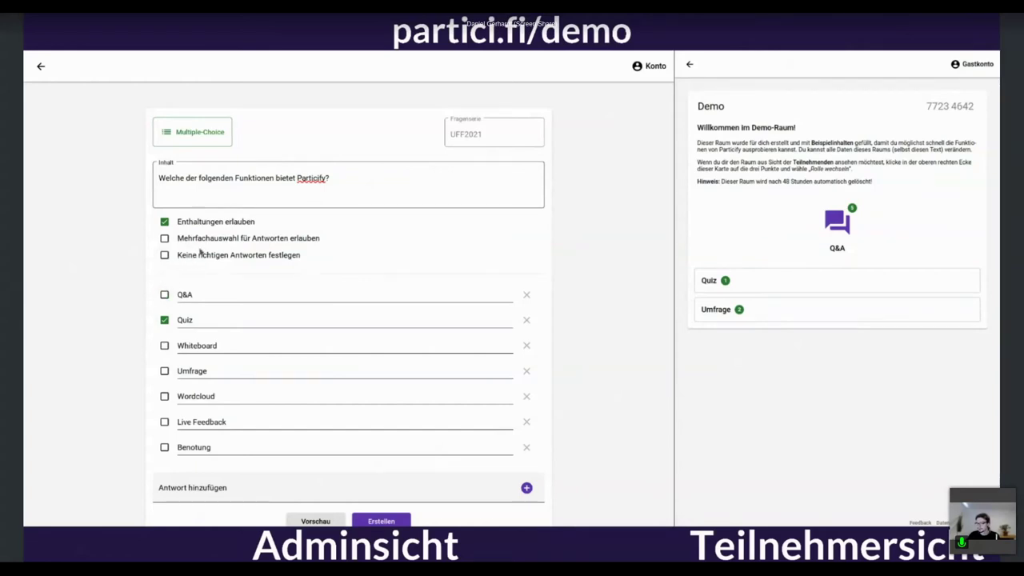
pyautogui.click(164, 239)
pyautogui.click(165, 294)
pyautogui.click(164, 371)
pyautogui.click(165, 396)
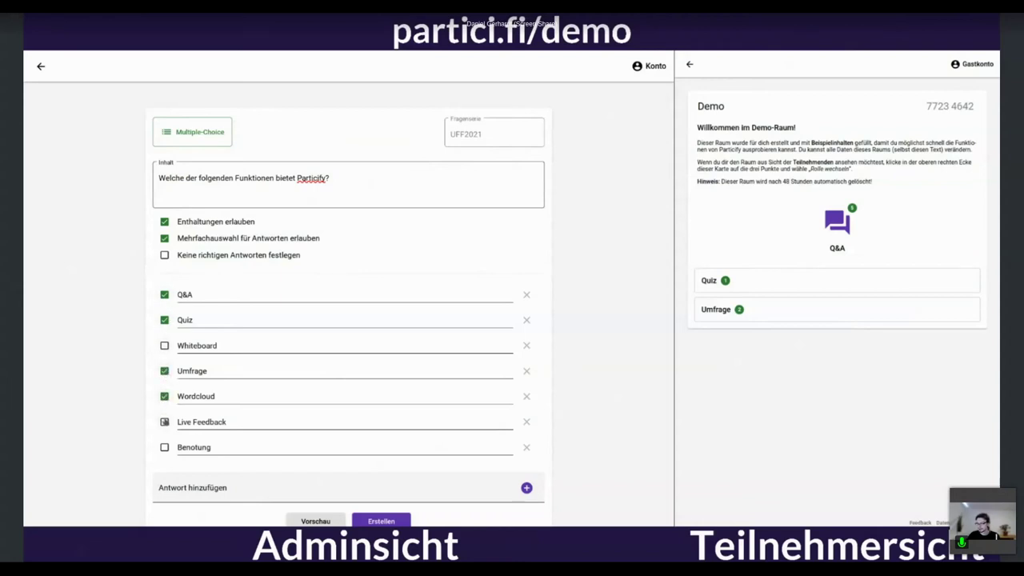
pyautogui.click(165, 422)
# Create the completed Multiple-Choice content in the UFF2021 series
pyautogui.scroll(-1, 316, 320)
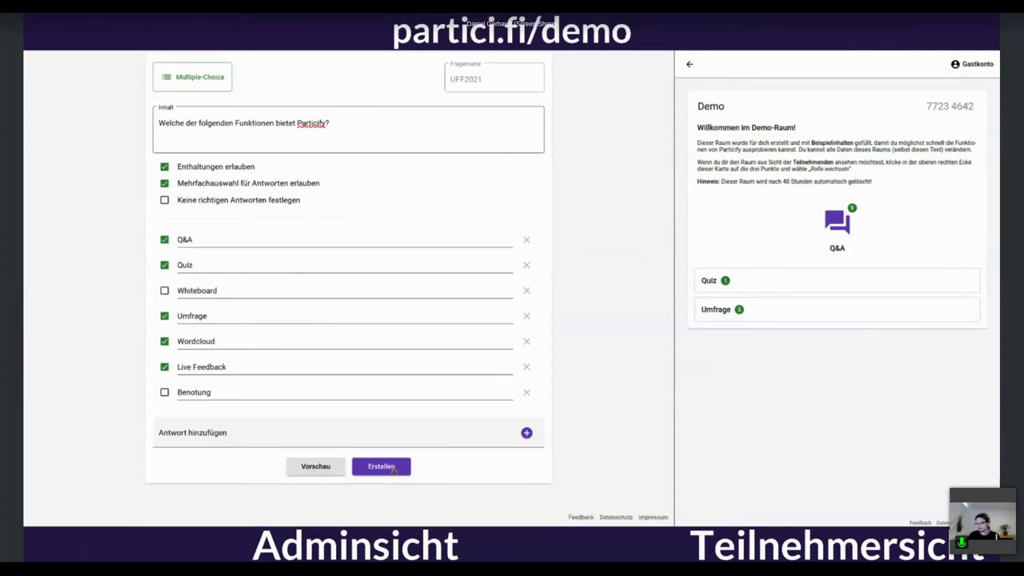
pyautogui.click(383, 466)
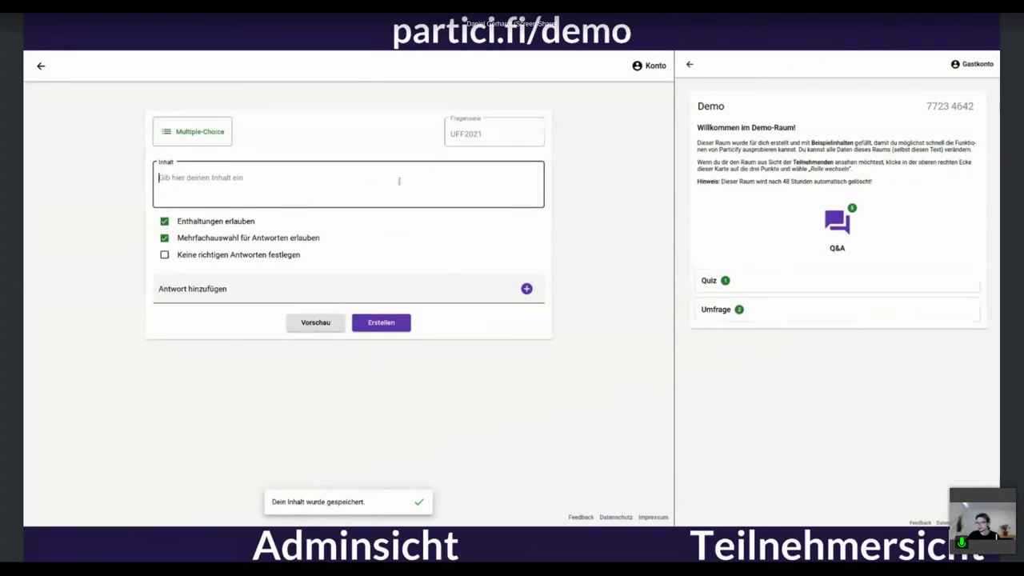
pyautogui.click(106, 177)
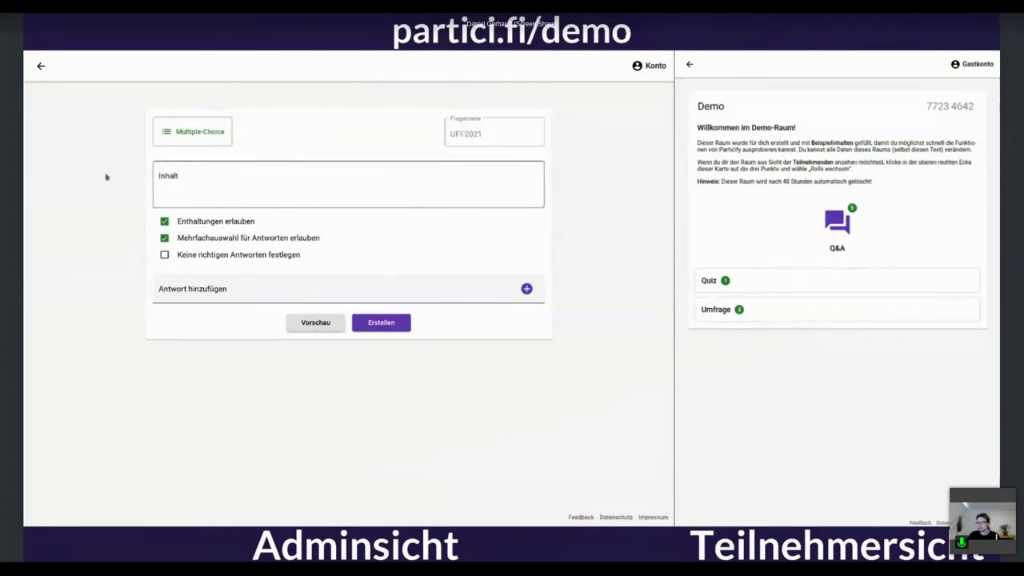
# Release the UFF2021 question series to participants and open it in the participant view
pyautogui.click(41, 66)
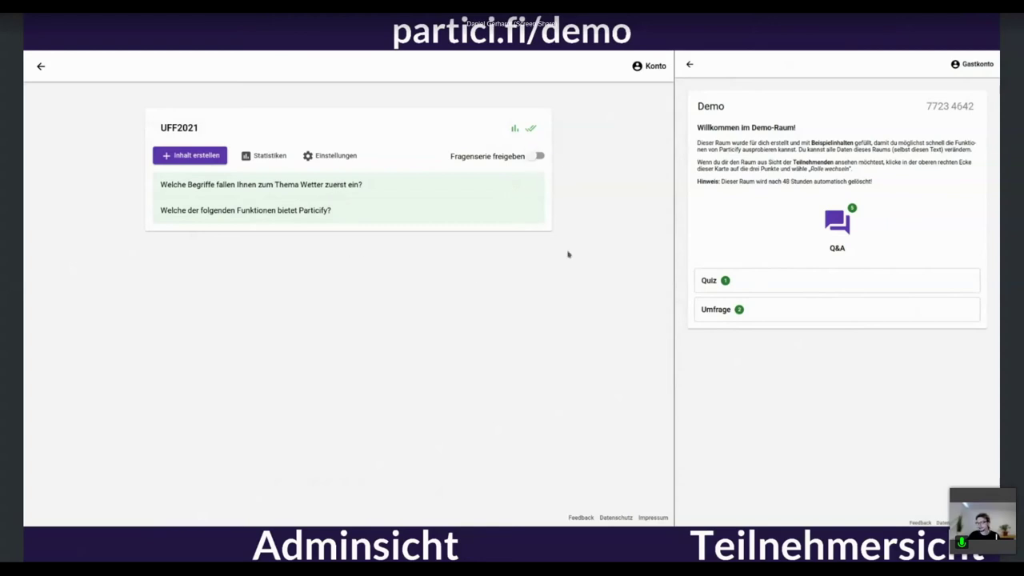
pyautogui.click(540, 157)
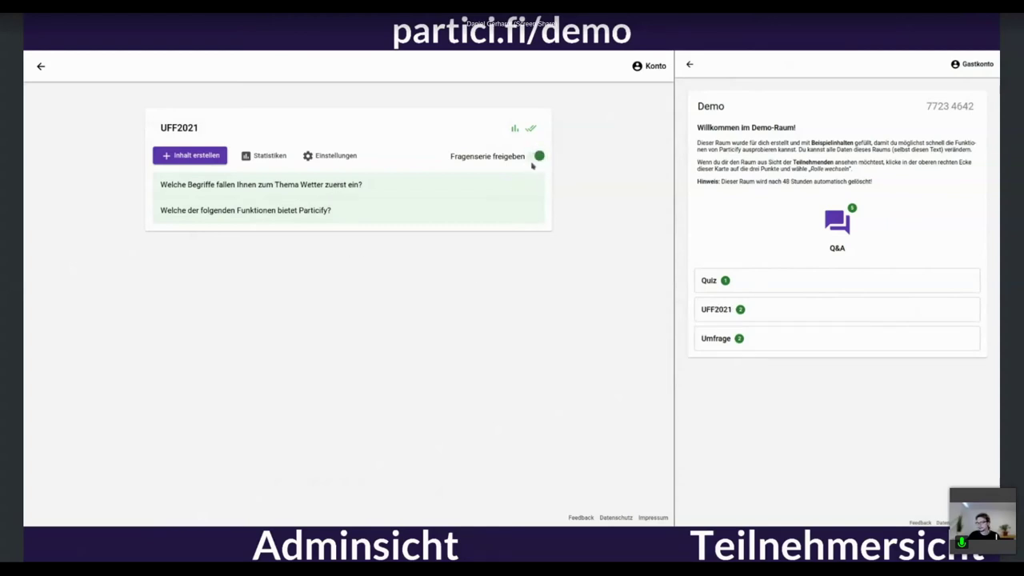
pyautogui.click(732, 313)
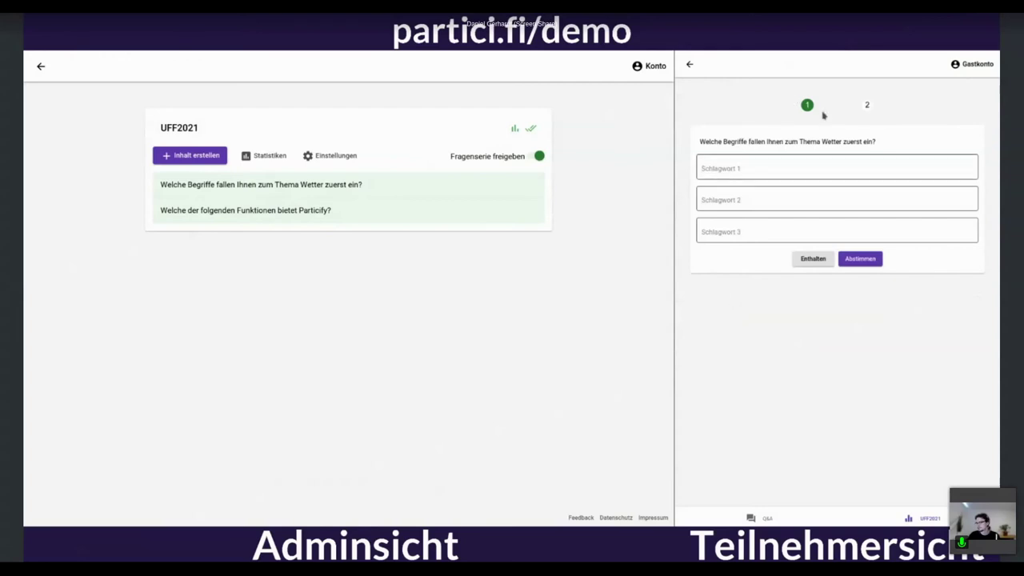
# As participant, submit Sonne, Regen and Schnee for the weather word cloud question and return to that question
pyautogui.click(797, 166)
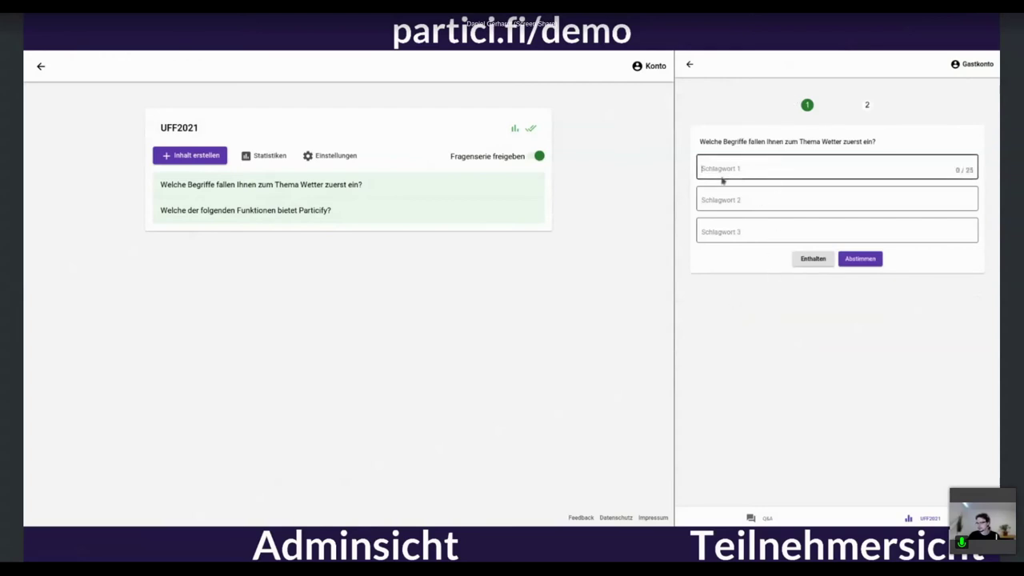
pyautogui.write('Sonne')
pyautogui.press('Tab')
pyautogui.write('Re')
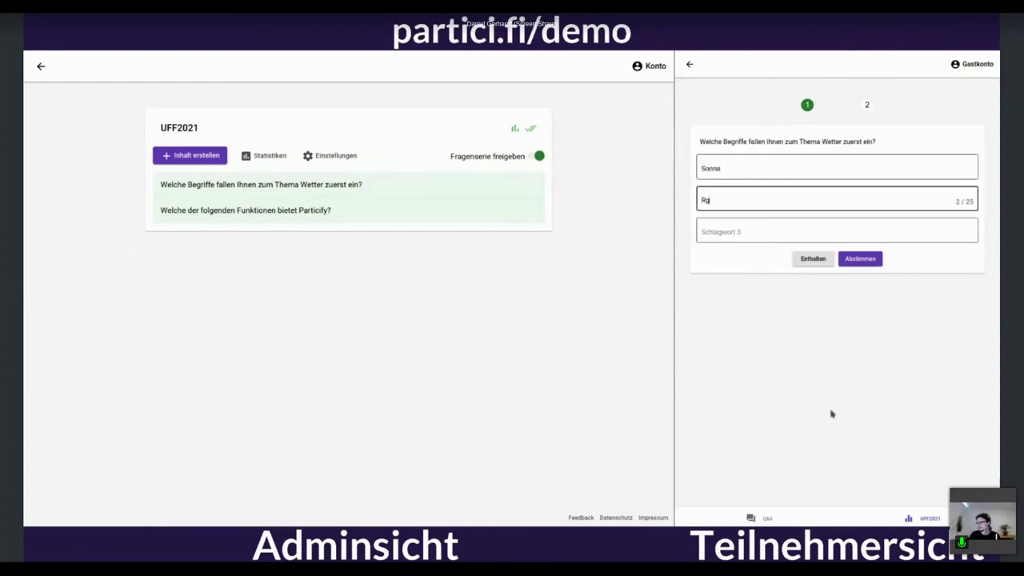
pyautogui.write('gen')
pyautogui.press('Tab')
pyautogui.write('S')
pyautogui.press('BackSpace')
pyautogui.write('Schnee')
pyautogui.click(864, 262)
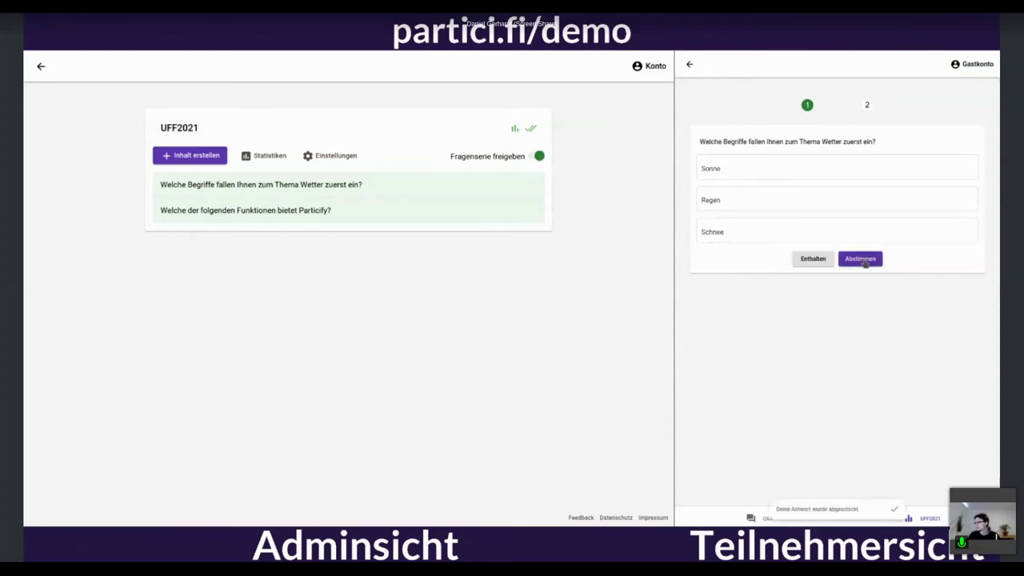
pyautogui.click(808, 106)
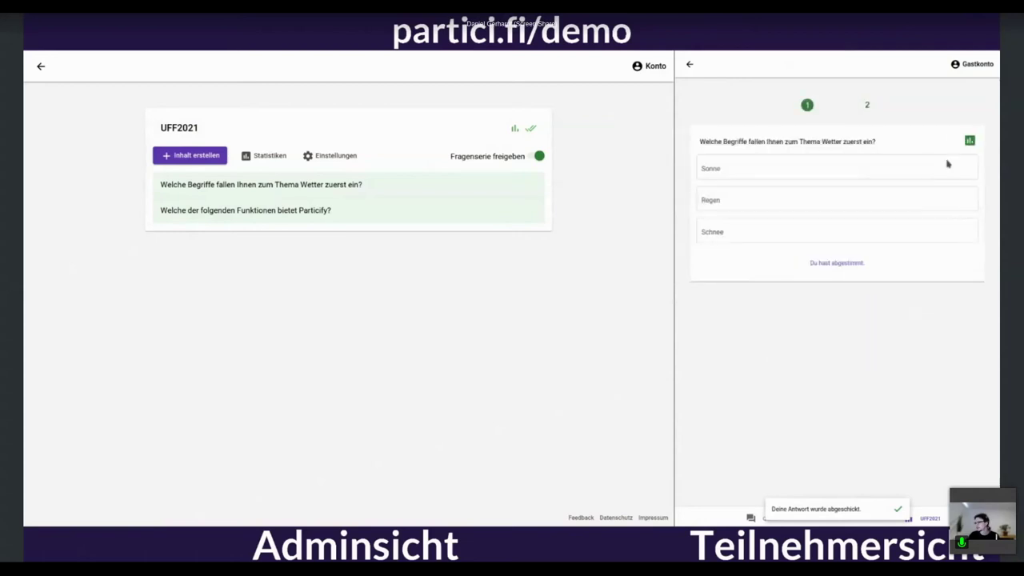
# Answer the second question with Q&A, Quiz, Whiteboard, Umfrage, Wordcloud and Live Feedback, and submit the vote
pyautogui.click(868, 105)
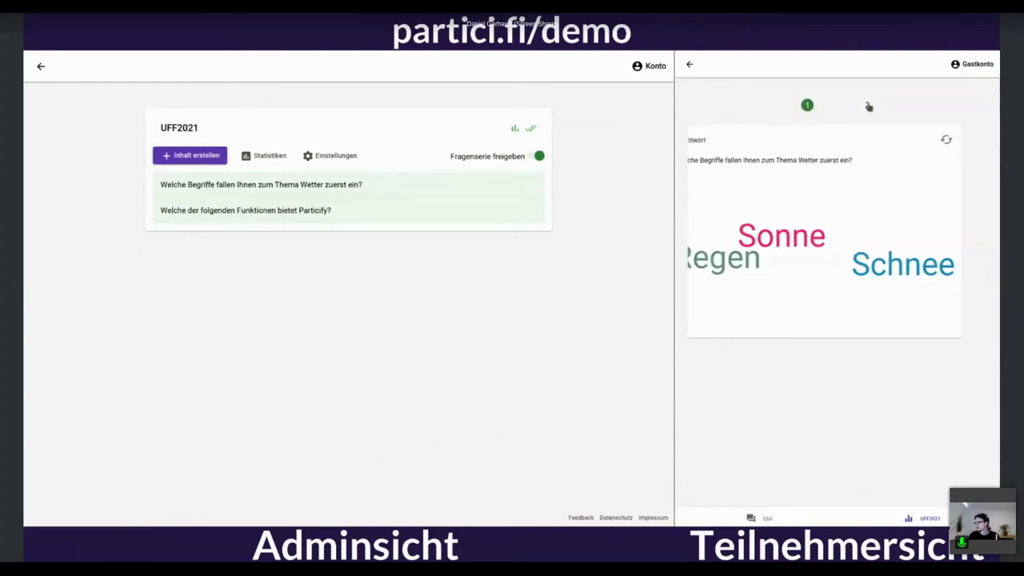
pyautogui.click(724, 163)
pyautogui.click(725, 191)
pyautogui.click(727, 216)
pyautogui.click(731, 245)
pyautogui.click(733, 270)
pyautogui.click(738, 296)
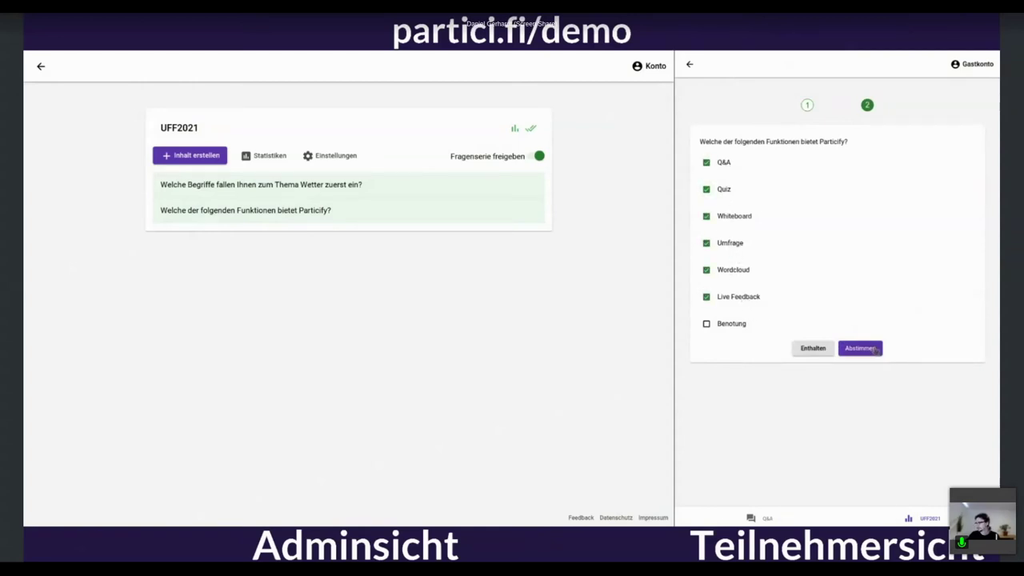
pyautogui.click(864, 349)
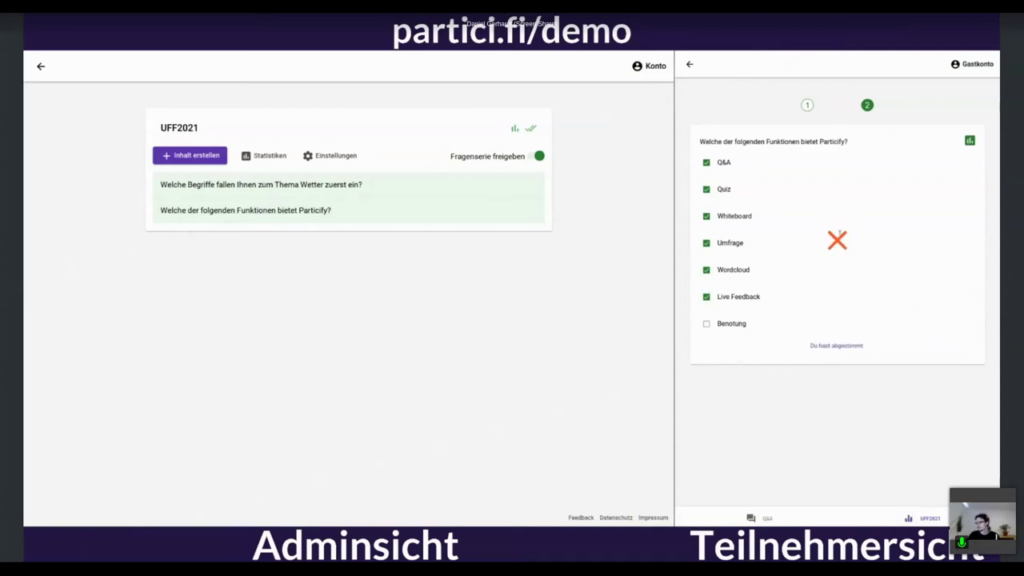
# View the participant's statistics for the Particify functions question with correct answers shown, and return to the room overview
pyautogui.click(969, 142)
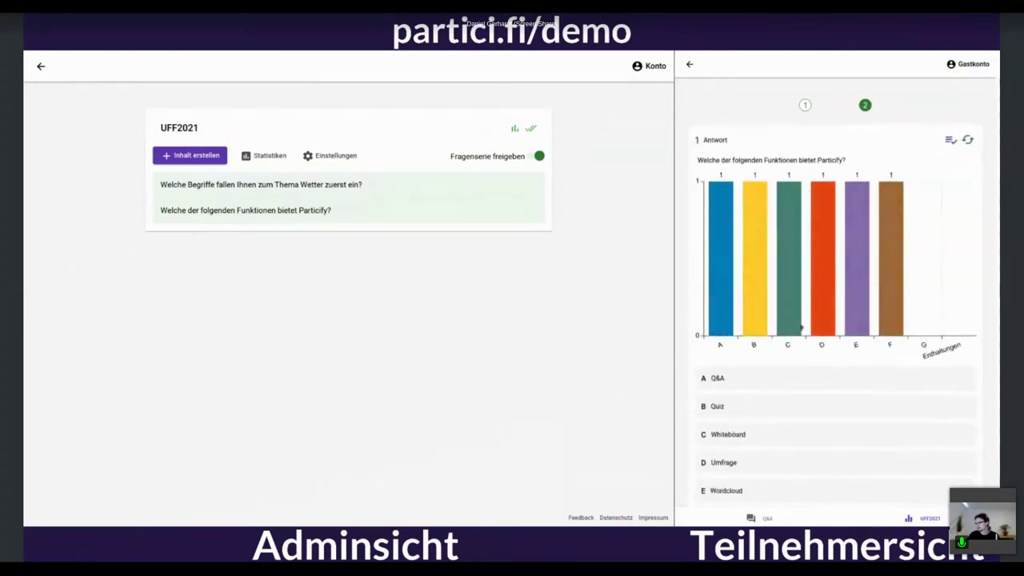
pyautogui.click(951, 140)
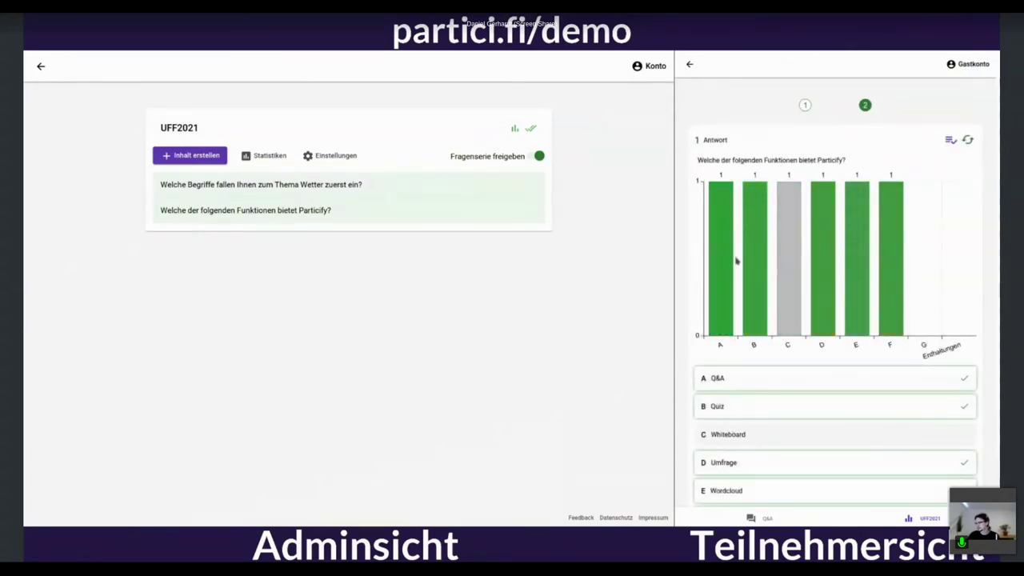
pyautogui.scroll(-1, 738, 248)
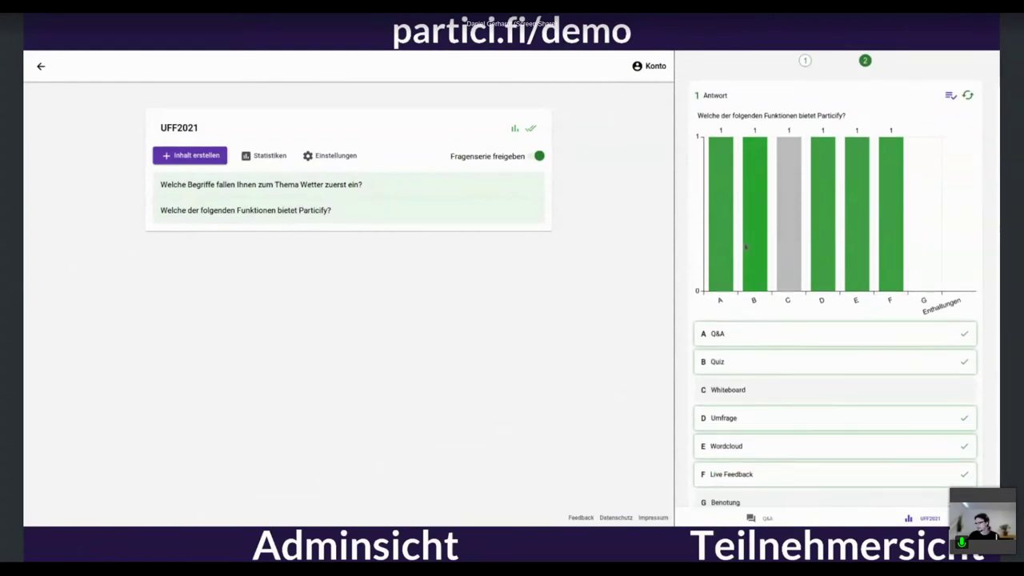
pyautogui.scroll(1, 737, 216)
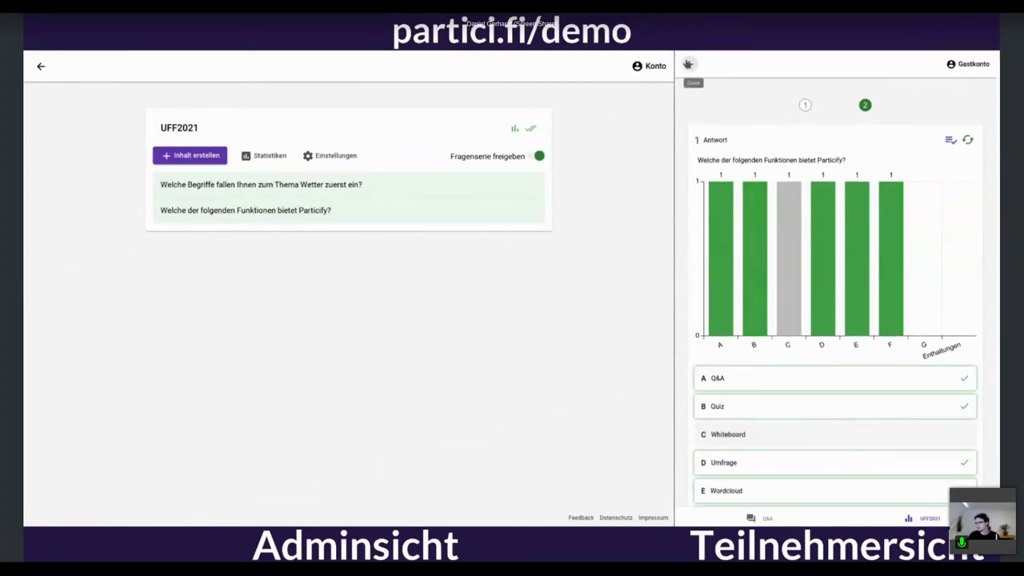
pyautogui.click(689, 64)
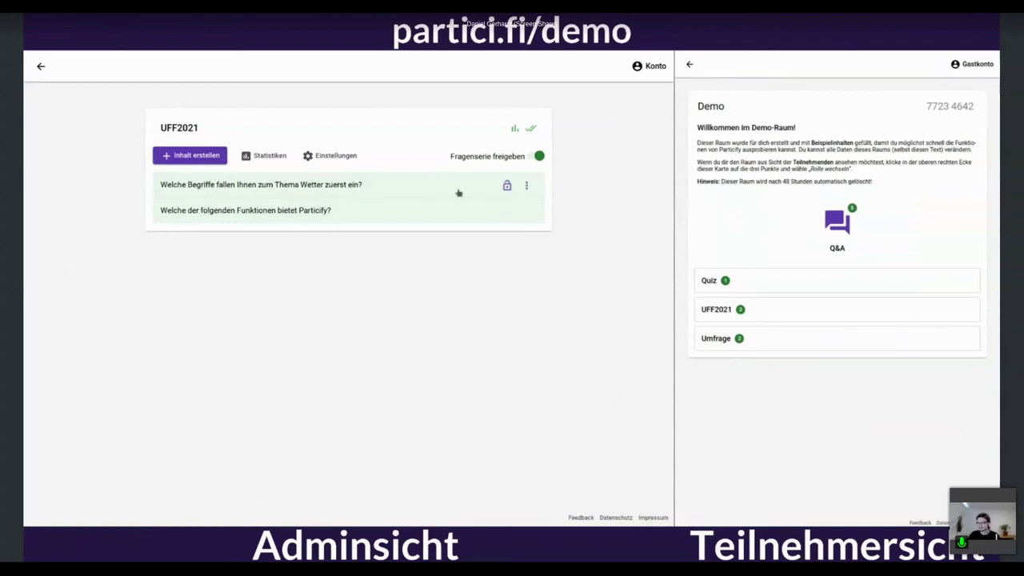
# Examine the actions available for the weather question in the admin's UFF2021 series
pyautogui.click(528, 185)
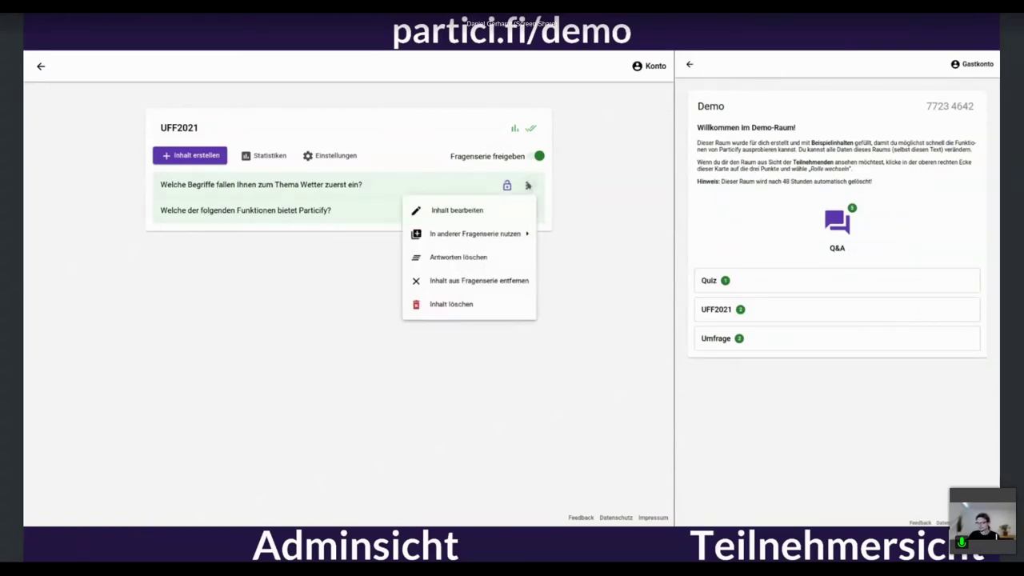
pyautogui.click(360, 256)
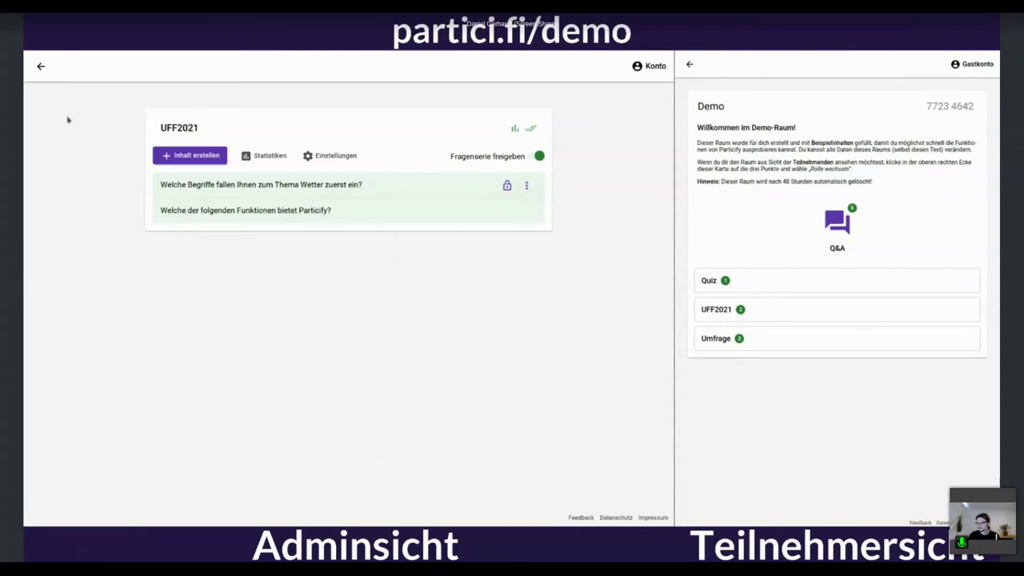
# Open Live Feedback from the admin's room overview and start it with the smiley scale
pyautogui.click(49, 66)
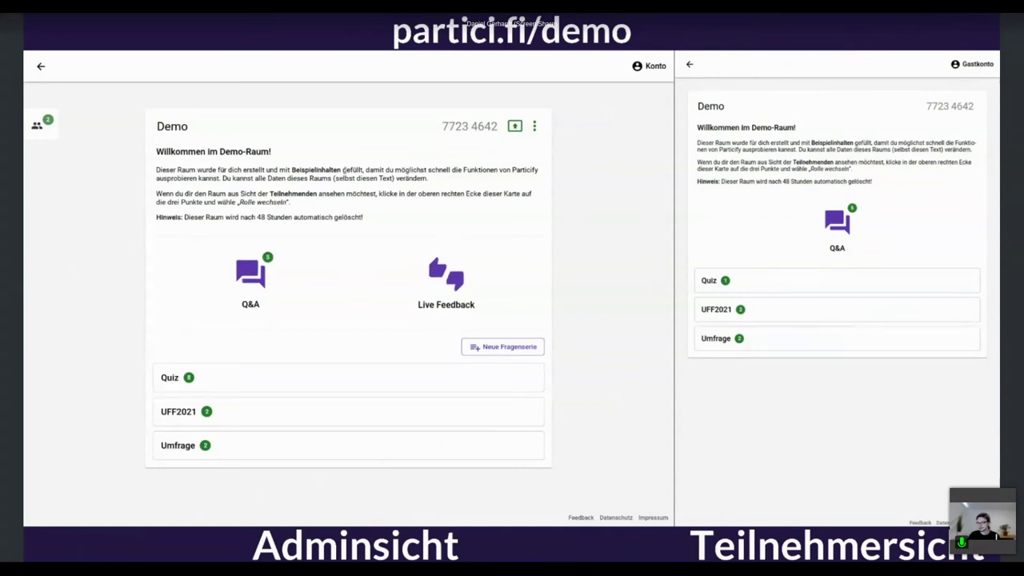
pyautogui.click(449, 284)
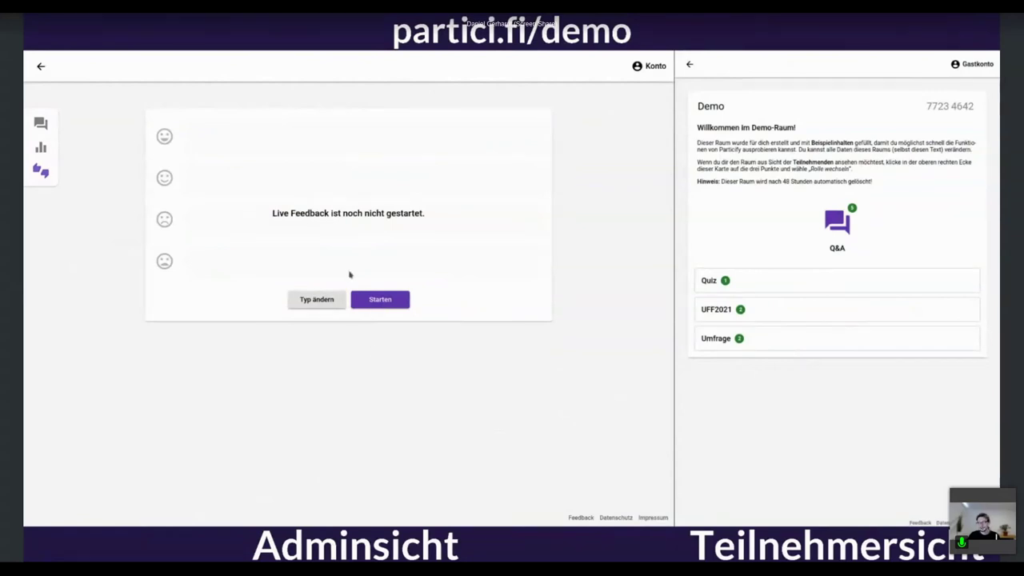
pyautogui.click(396, 301)
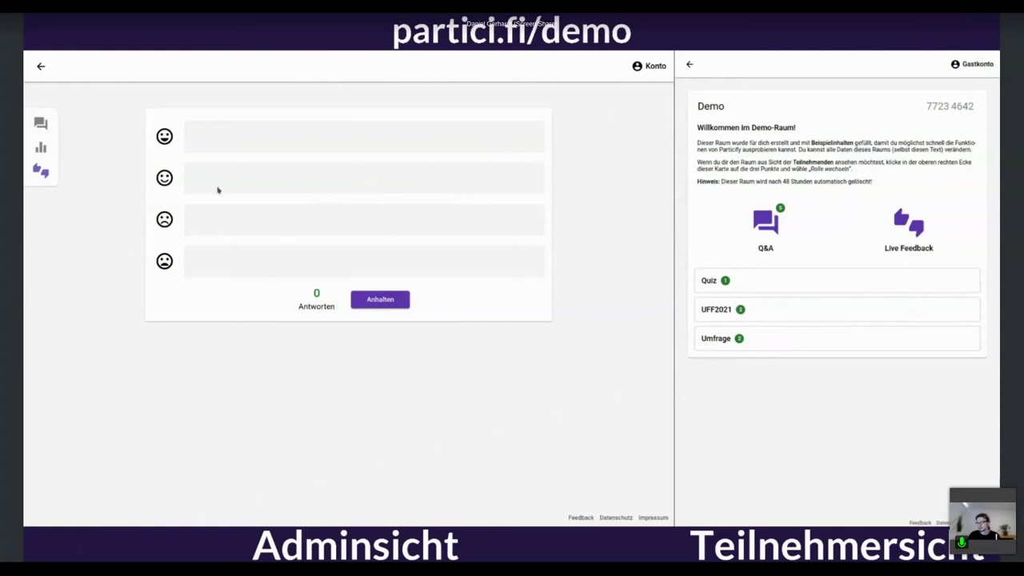
# Stop the Live Feedback, change its type to the A to D options and start it again
pyautogui.click(388, 302)
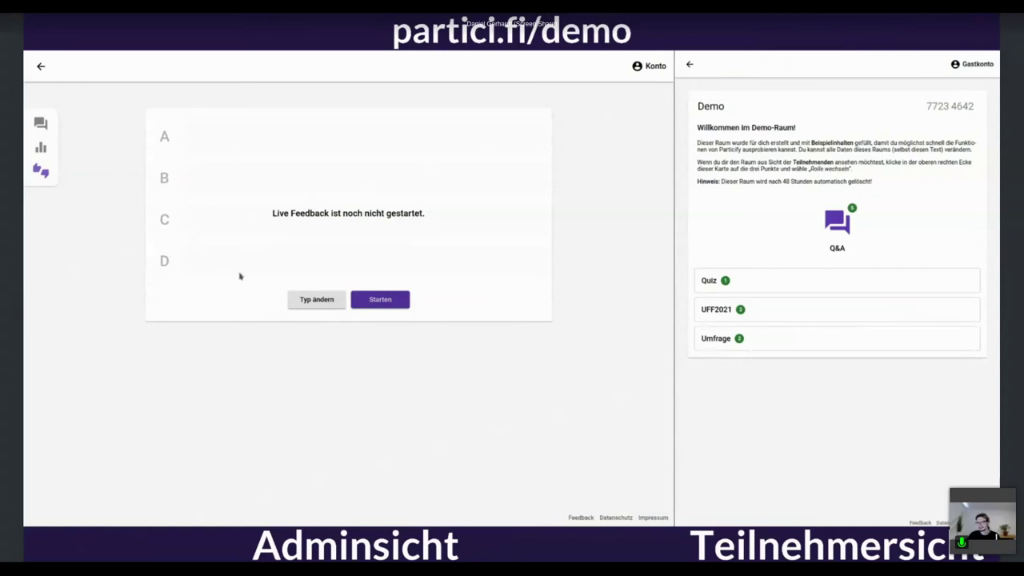
pyautogui.click(380, 301)
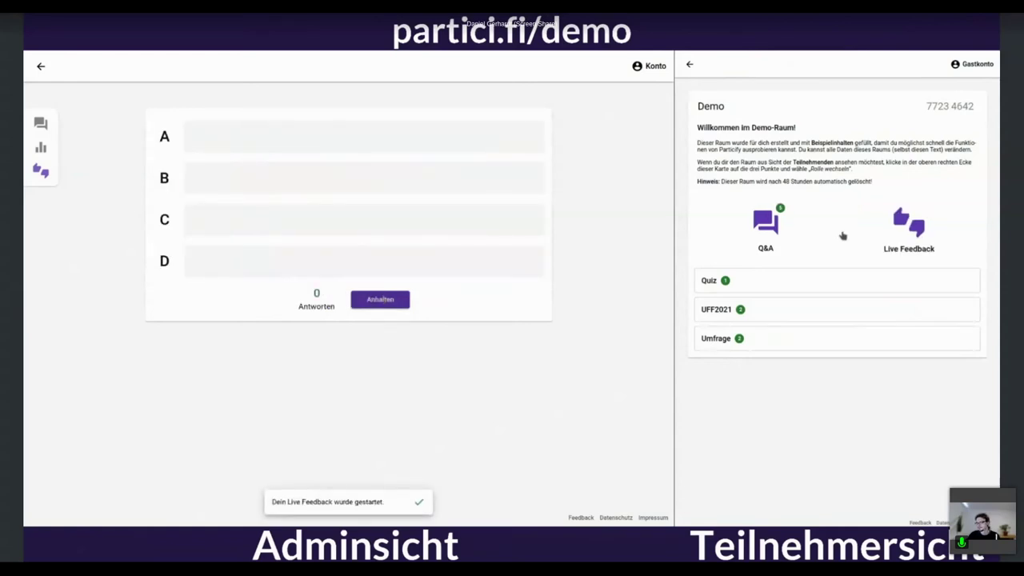
# Open Live Feedback in the participant view and vote A, switch to B, and return to A
pyautogui.click(904, 232)
pyautogui.click(775, 323)
pyautogui.click(908, 298)
pyautogui.click(770, 303)
# Return to the admin's Demo room overview and start the presentation mode
pyautogui.click(41, 66)
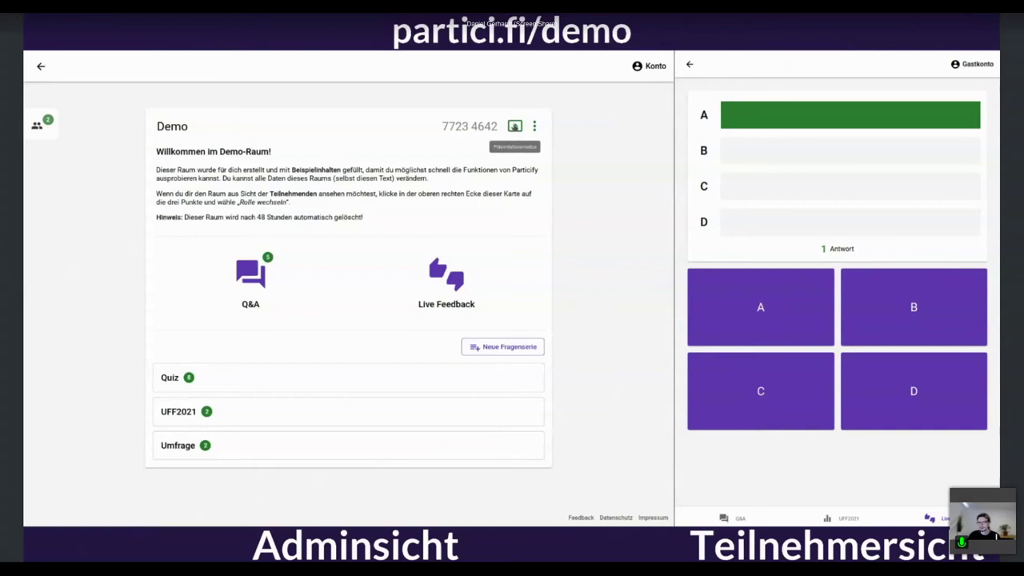
pyautogui.click(515, 126)
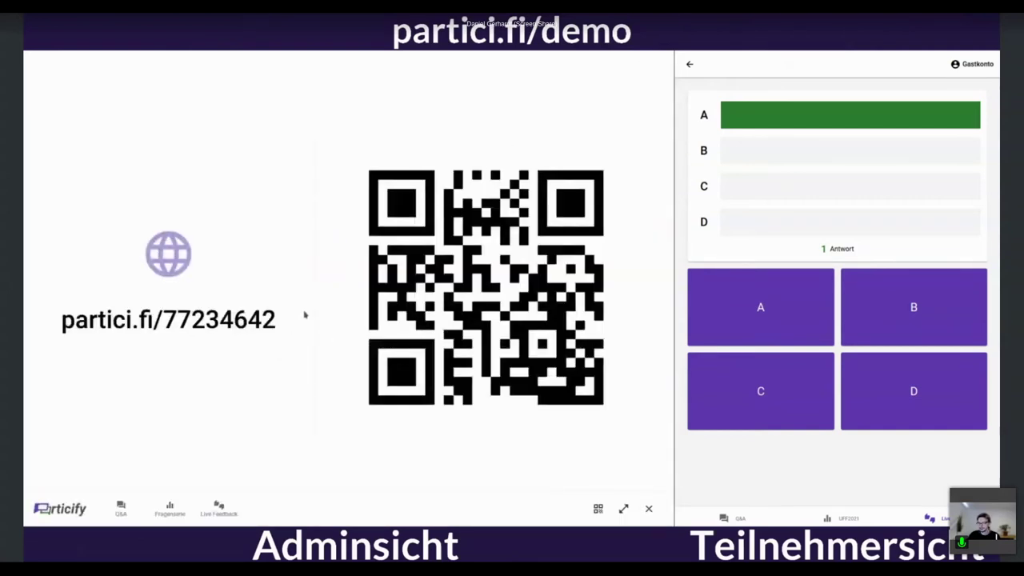